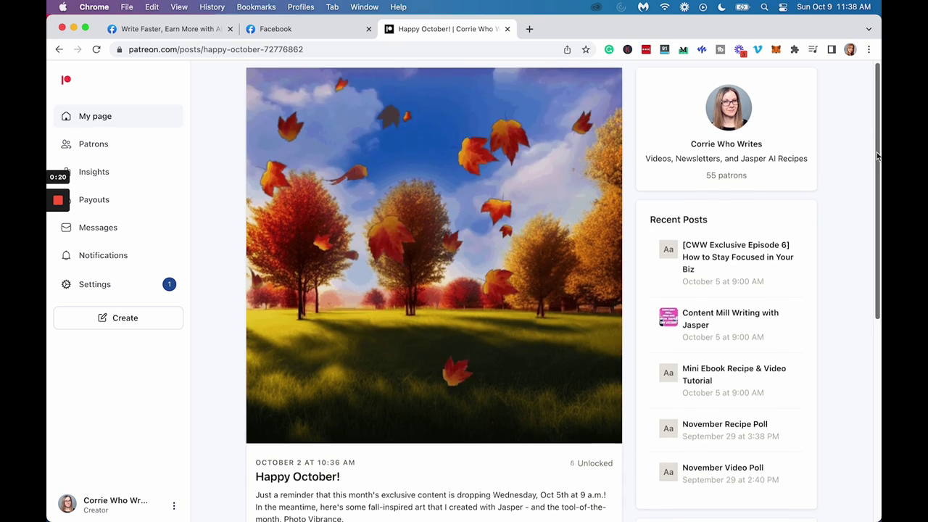
Scroll the Jasper Art page down to the empty image description form.
scroll(874, 167, down, 2)
drag(871, 188, 872, 151)
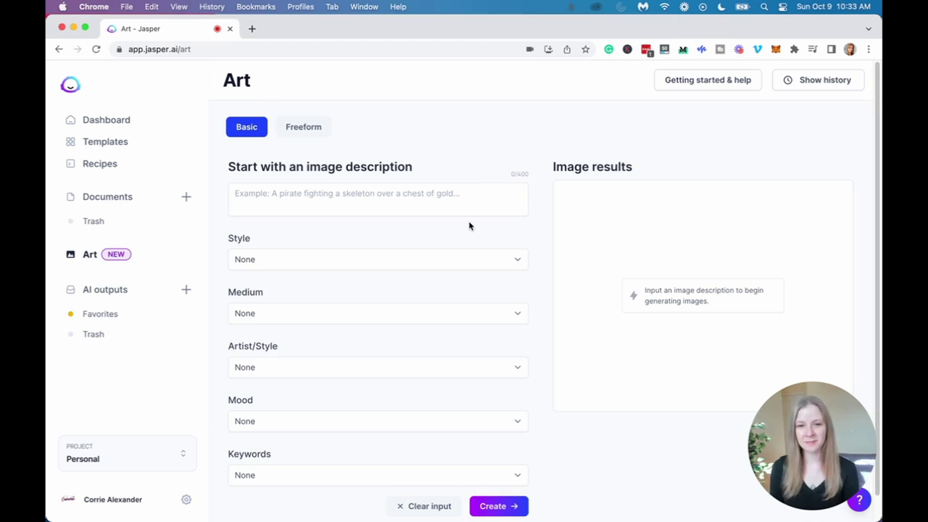
scroll(508, 210, down, 1)
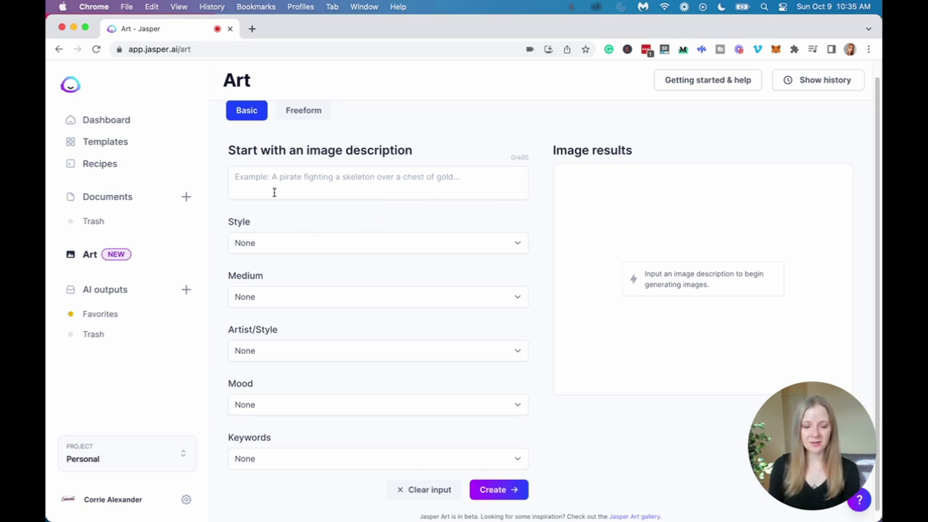
Generate images from 'Sunny autumn day treeline, photograph, vast blue sky, highly realistic, scenery, 8k, high-definition'.
click(301, 180)
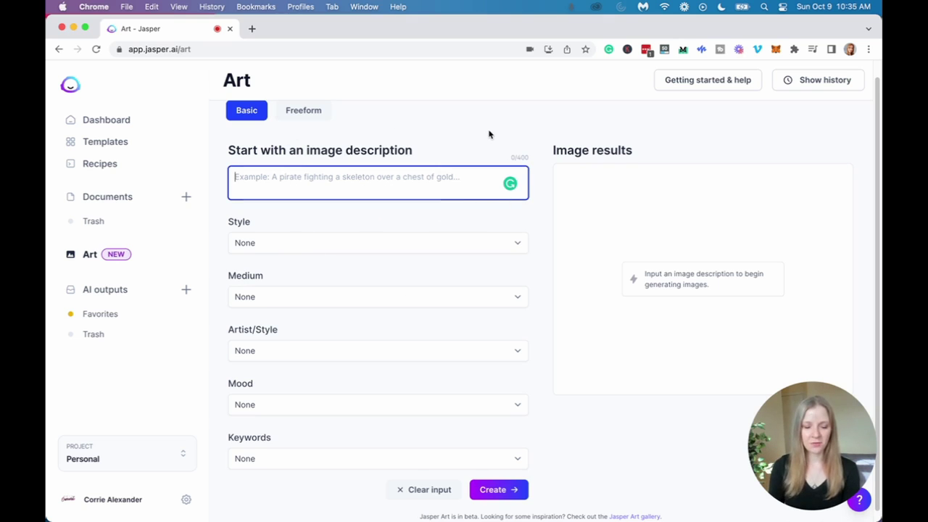
text(Sunny)
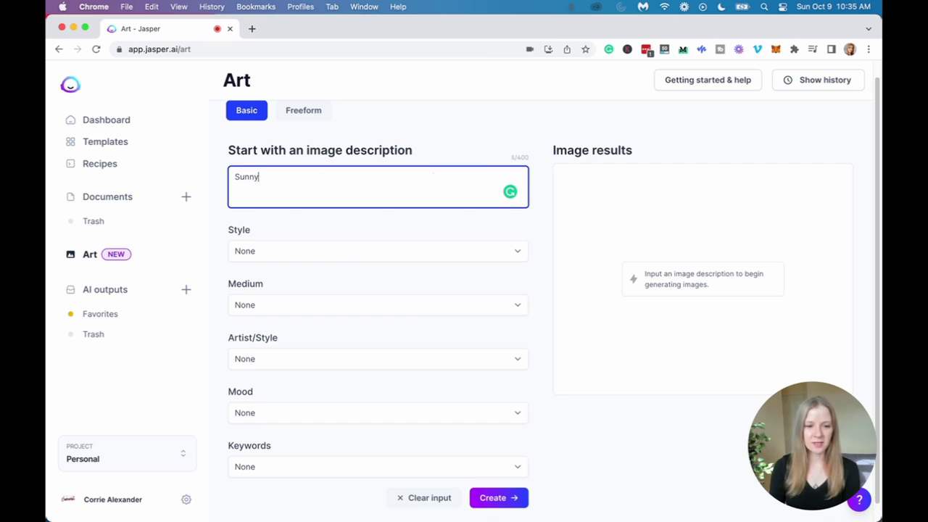
text( autumn day treel)
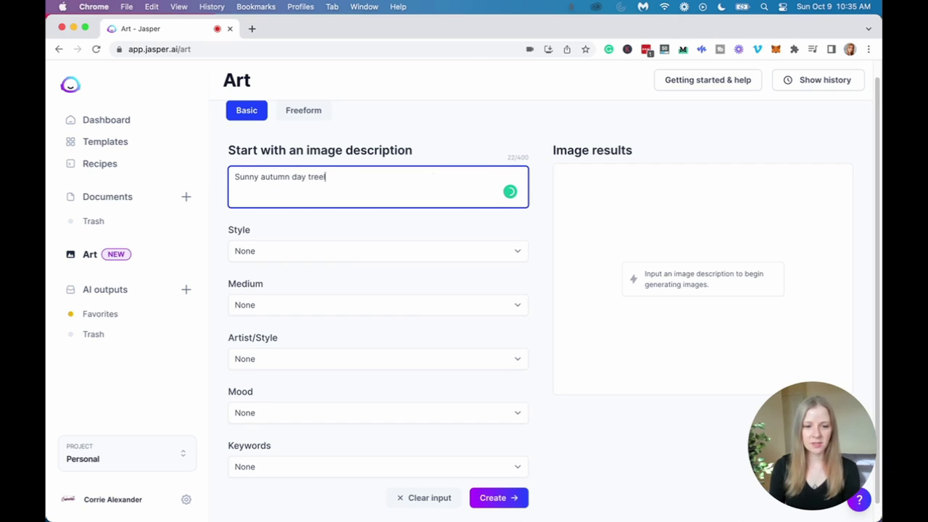
text(ine, photograph, v)
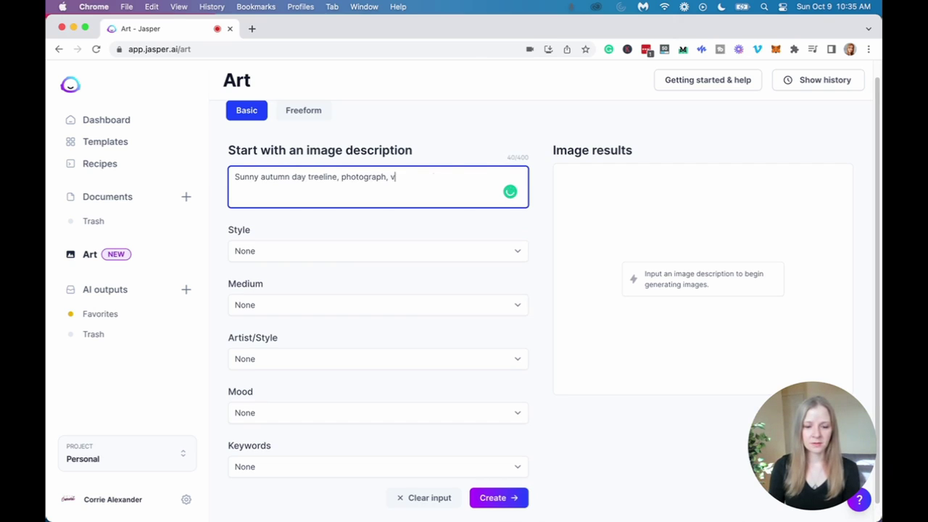
text(ast blue sky, highly realistic, scenery, 8k, high-definition)
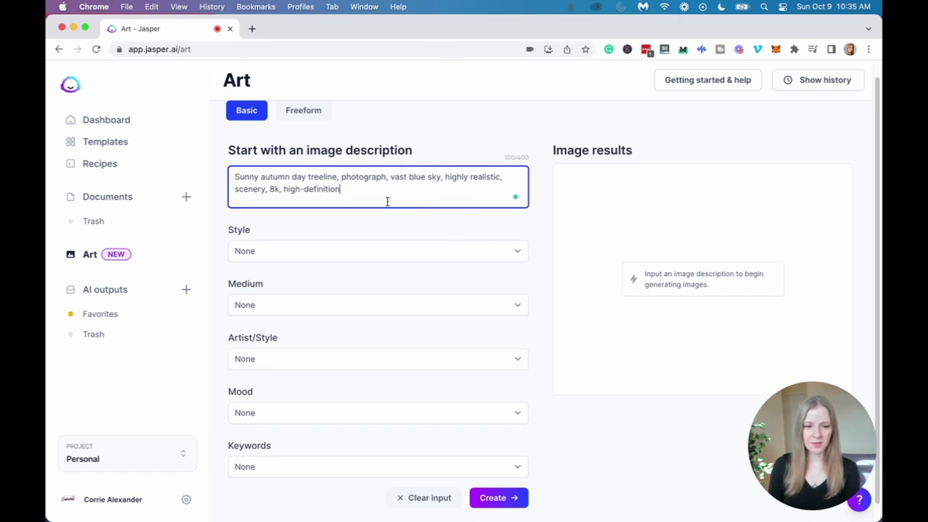
click(498, 498)
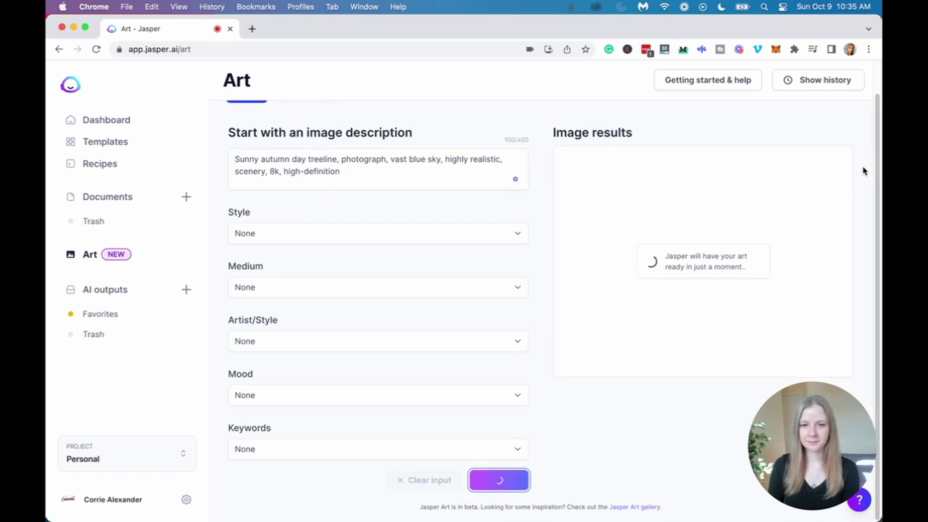
Preview the first and top-right generated images, returning to the four-image grid.
click(636, 234)
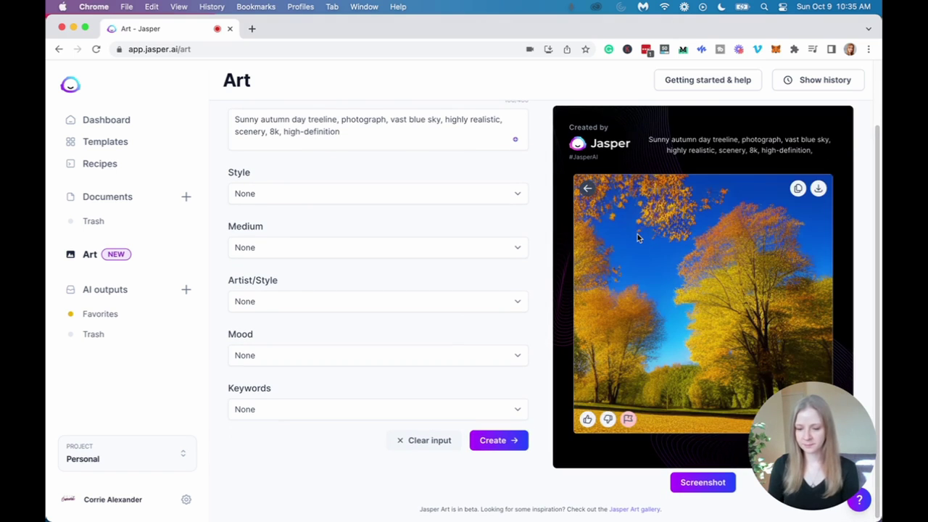
key(XF86MonBrightnessUp)
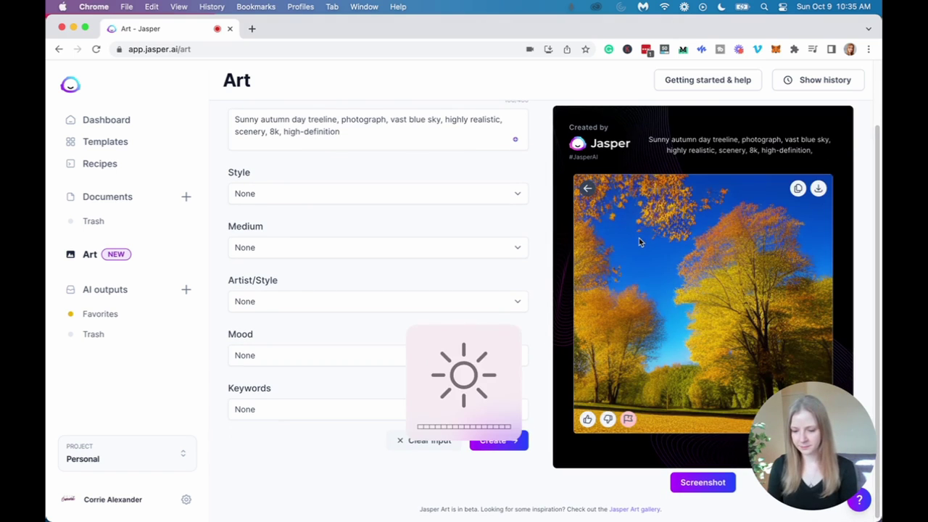
click(587, 188)
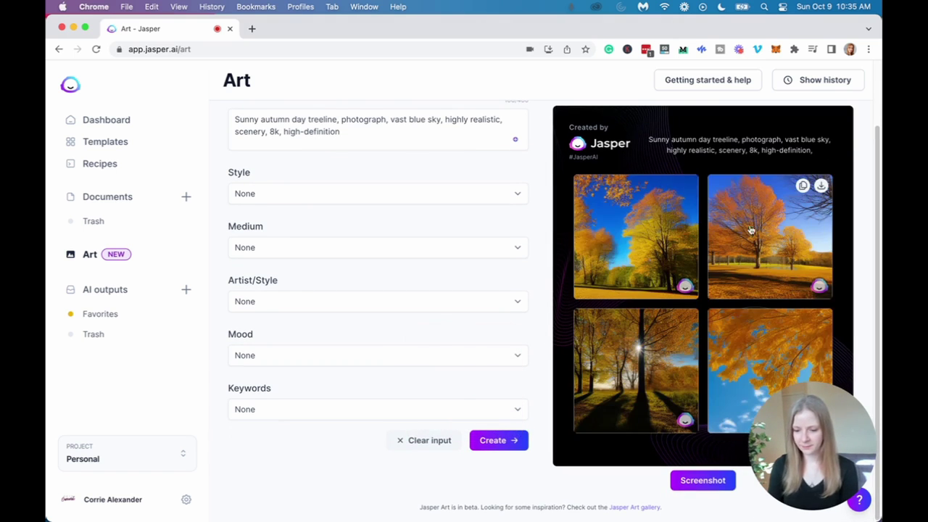
click(772, 235)
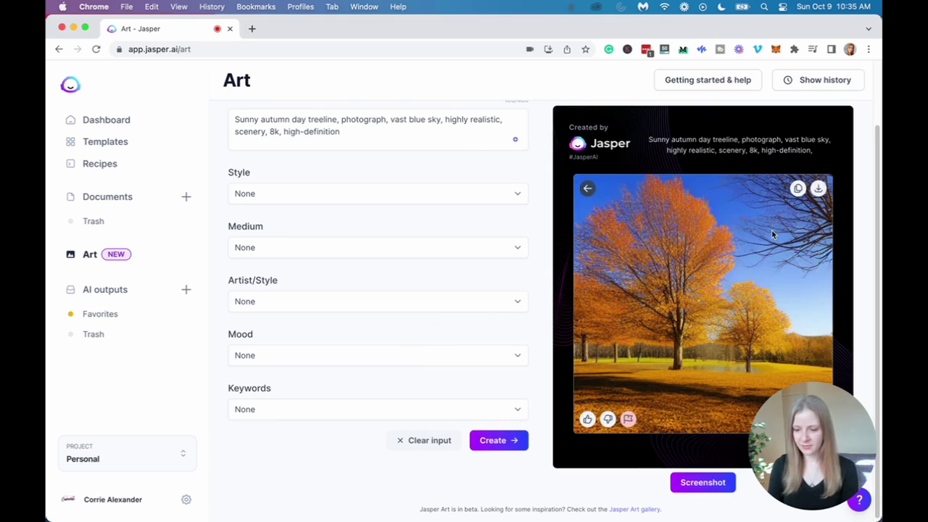
click(588, 190)
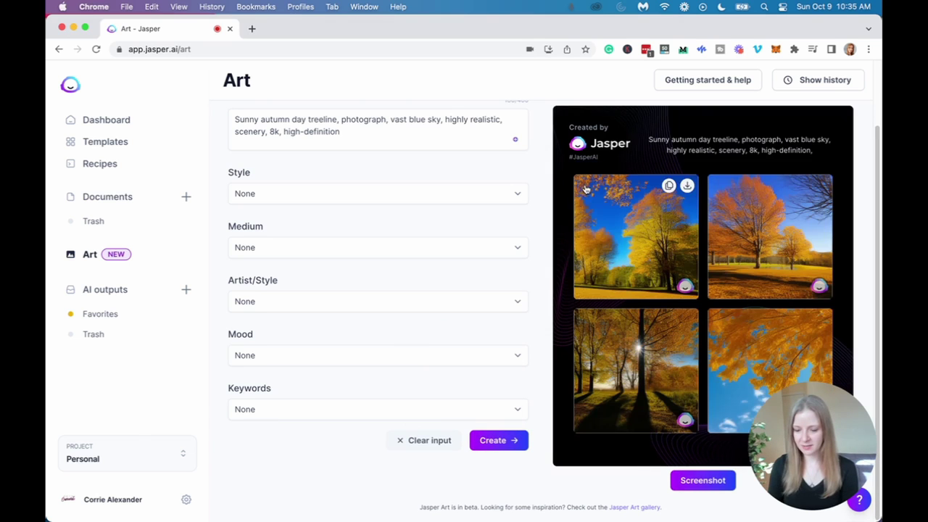
Generate a fresh set and download the bottom-right golden tree image as PNG.
click(497, 439)
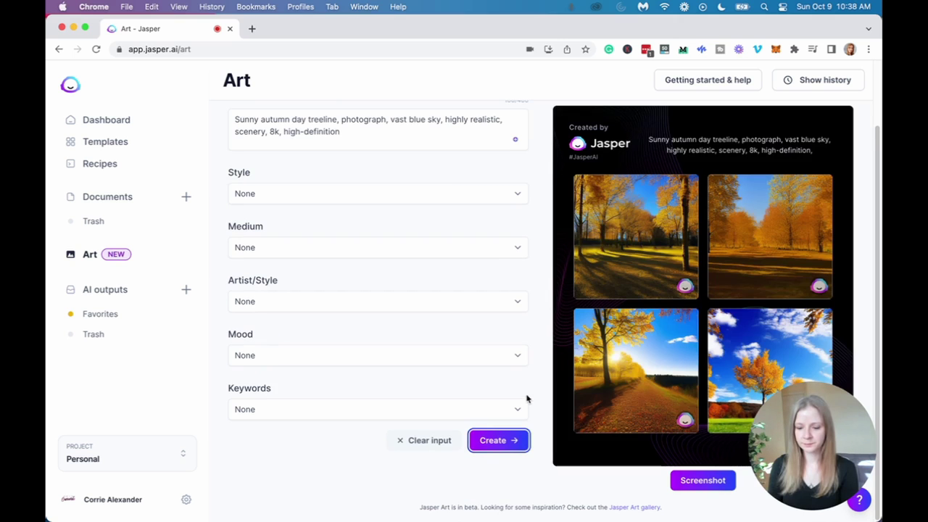
click(772, 364)
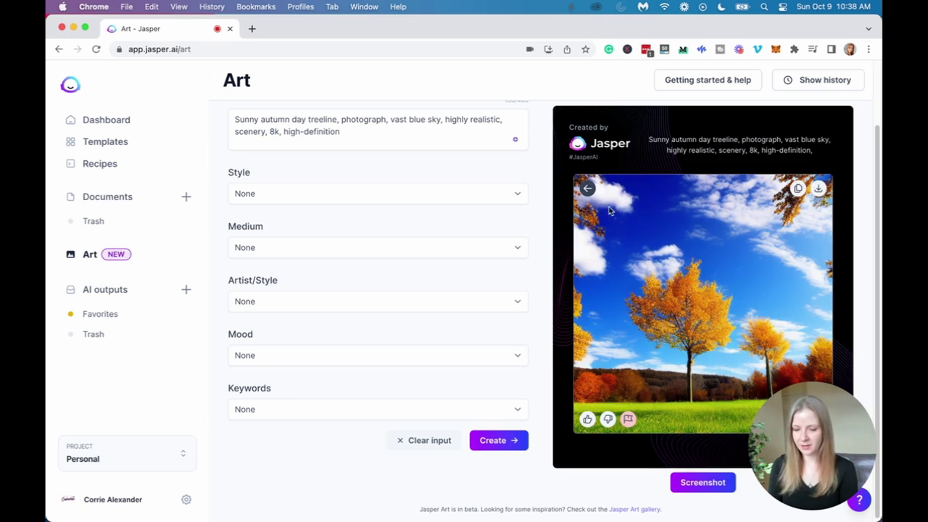
mouse_move(756, 195)
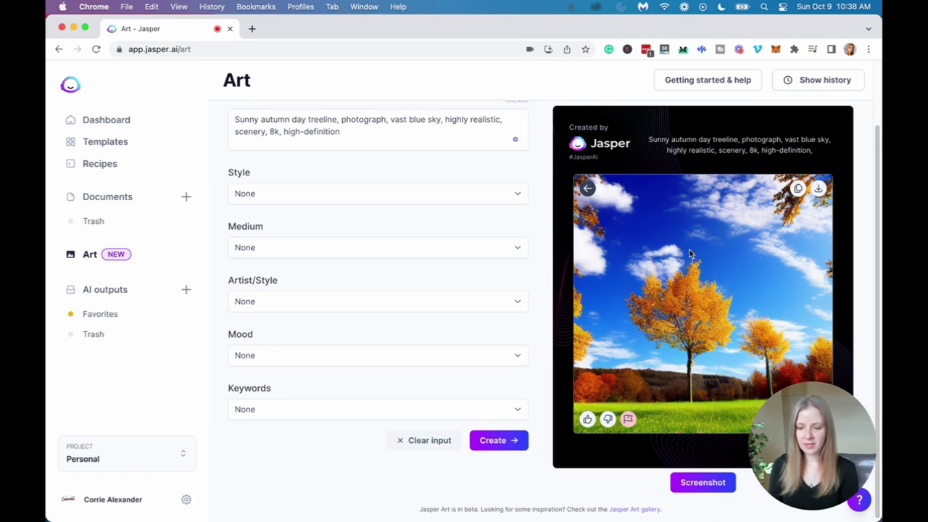
click(818, 190)
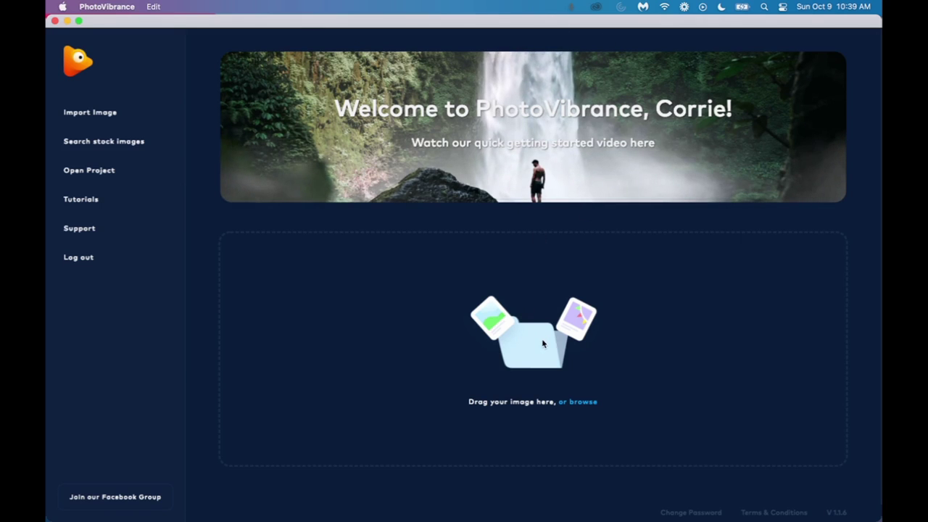
Import the downloaded JasperArt autumn PNG as a Magic Motion project.
click(588, 395)
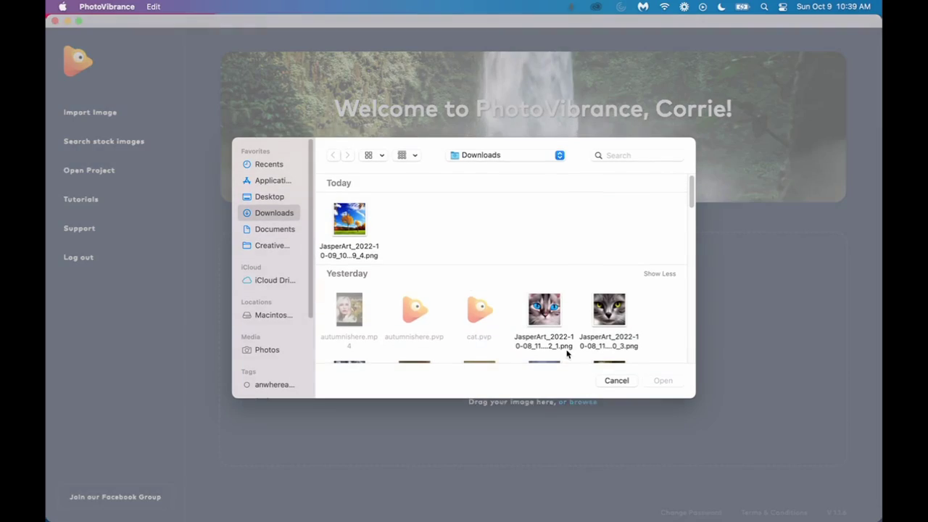
double_click(364, 236)
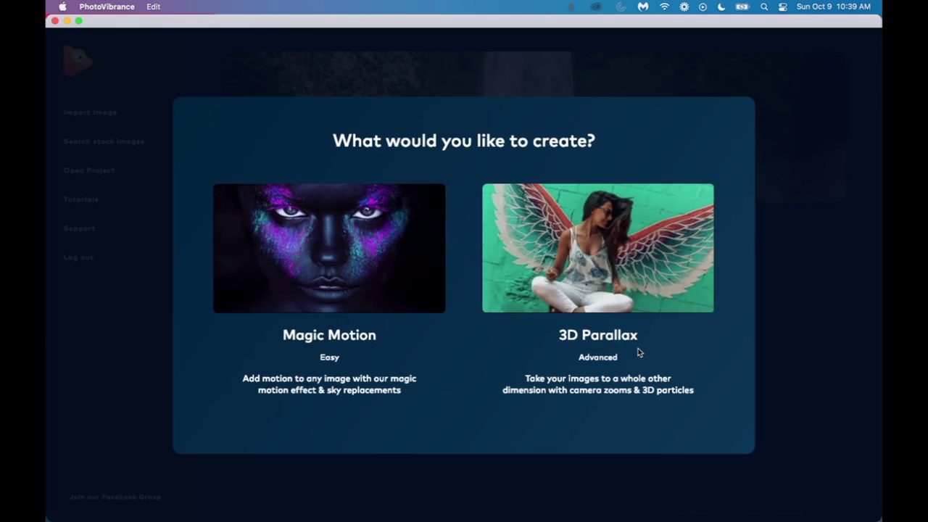
mouse_move(324, 251)
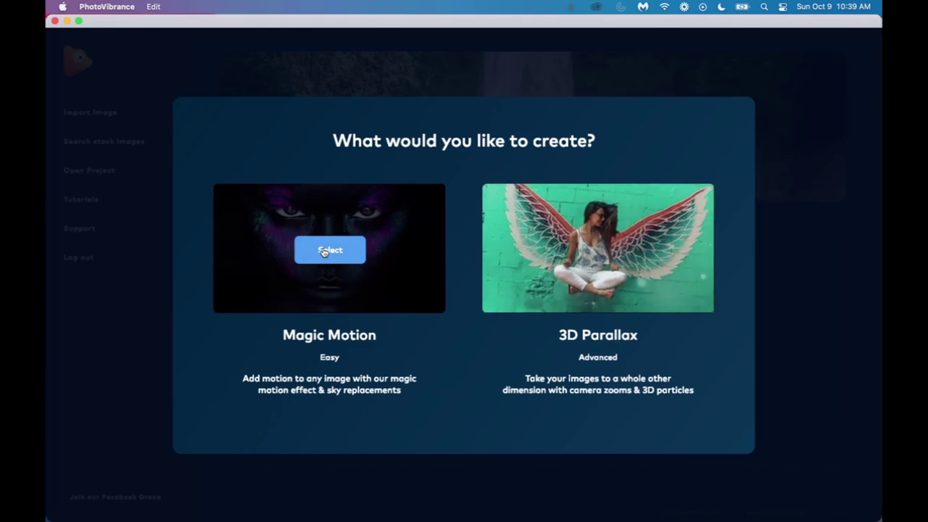
click(323, 251)
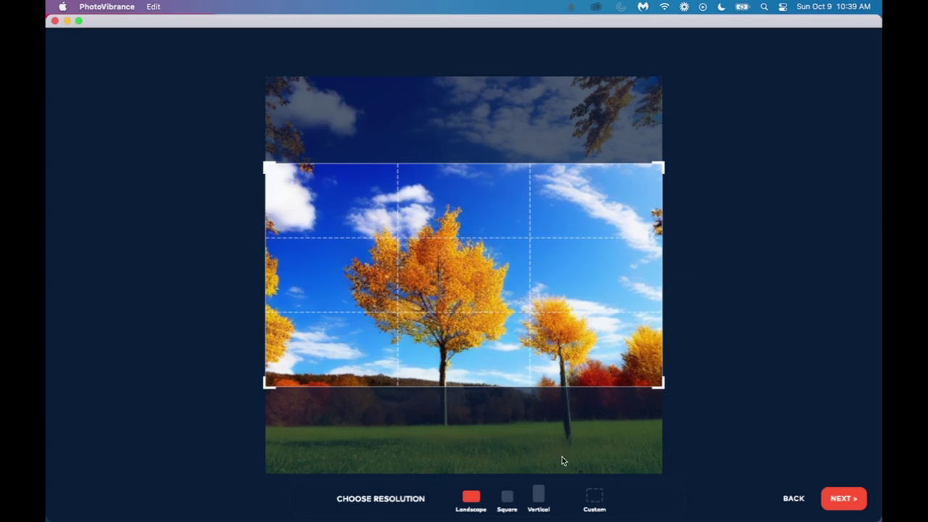
Crop the image to Square resolution, after trying Vertical, and continue to the editor.
click(506, 499)
click(538, 498)
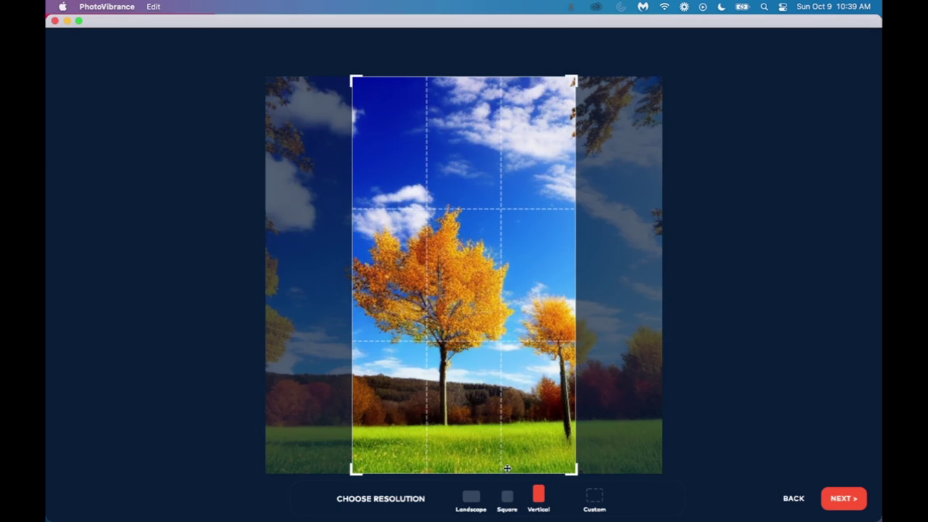
click(507, 497)
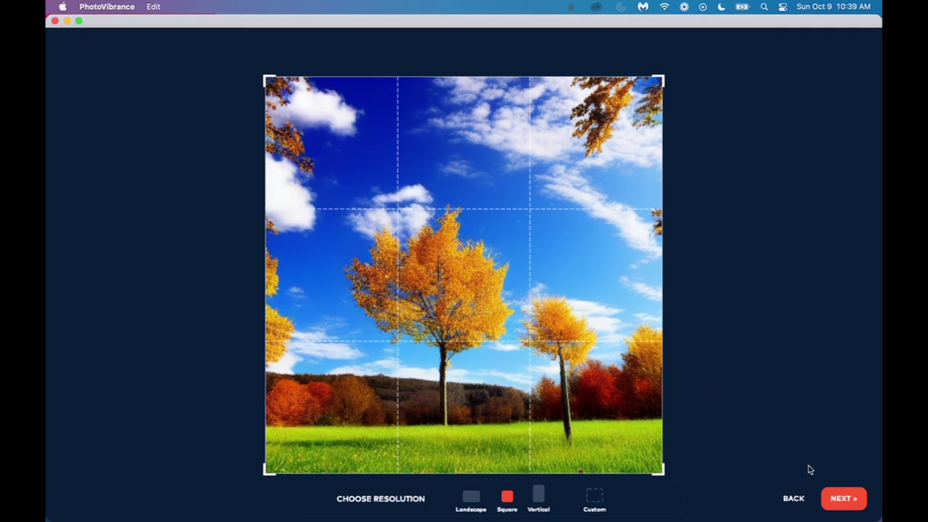
click(843, 498)
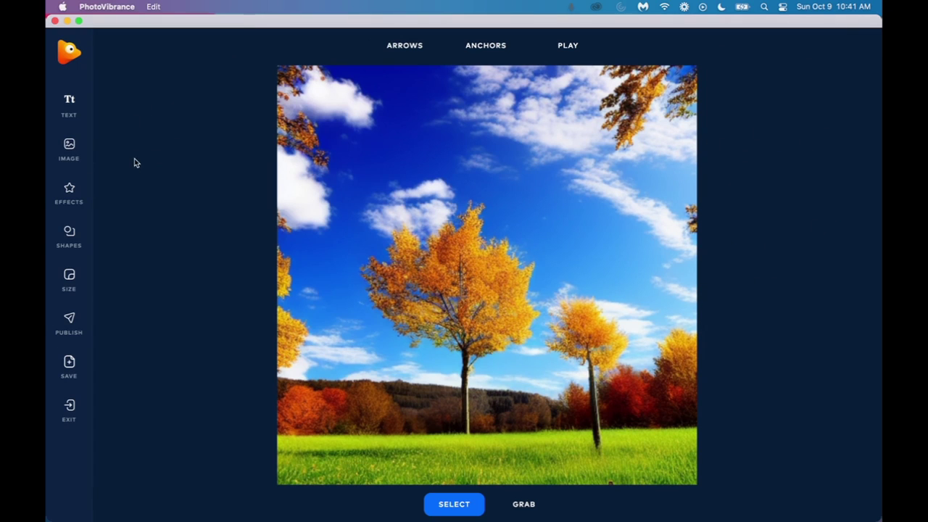
Add the first blue cloudy sky replacement as the sky-1 layer.
click(69, 192)
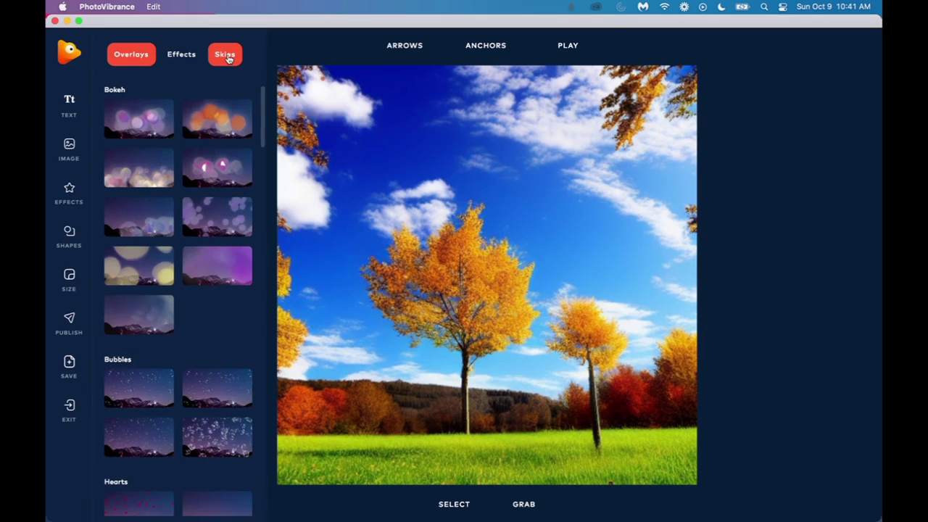
click(226, 55)
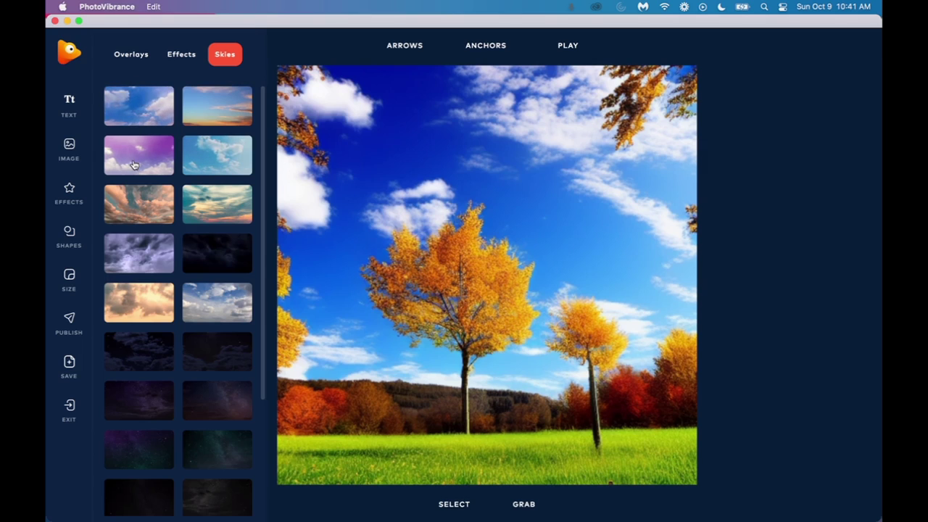
click(136, 106)
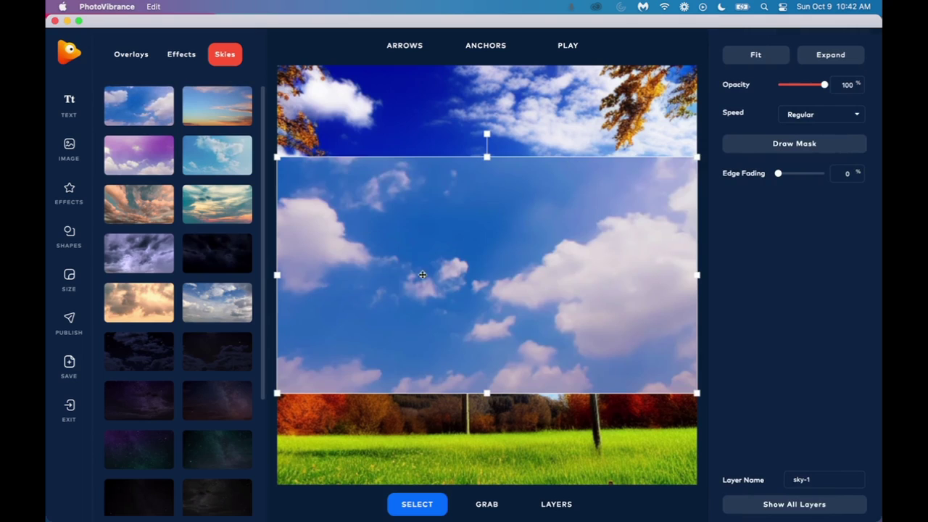
Enlarge the sky-1 layer and shift it up and left over the photo's sky.
drag(424, 276, 417, 184)
drag(691, 300, 803, 457)
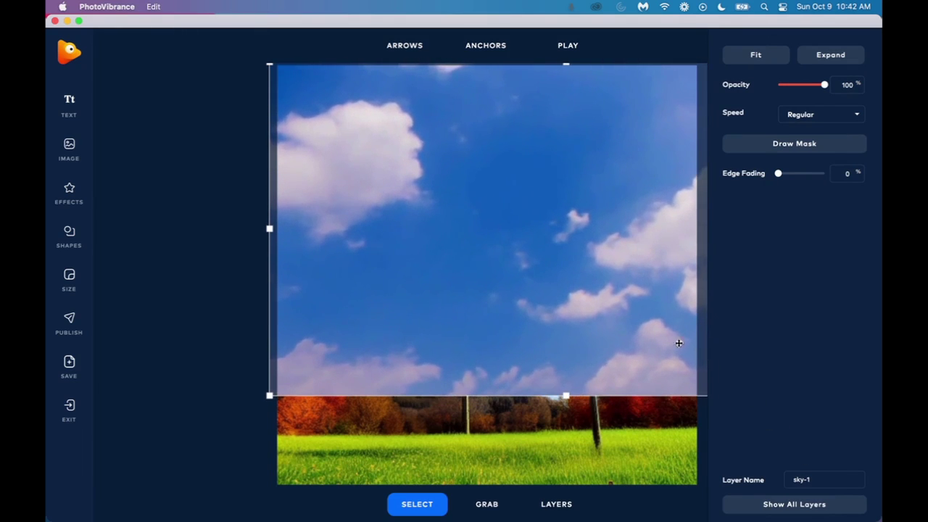
drag(666, 338, 511, 337)
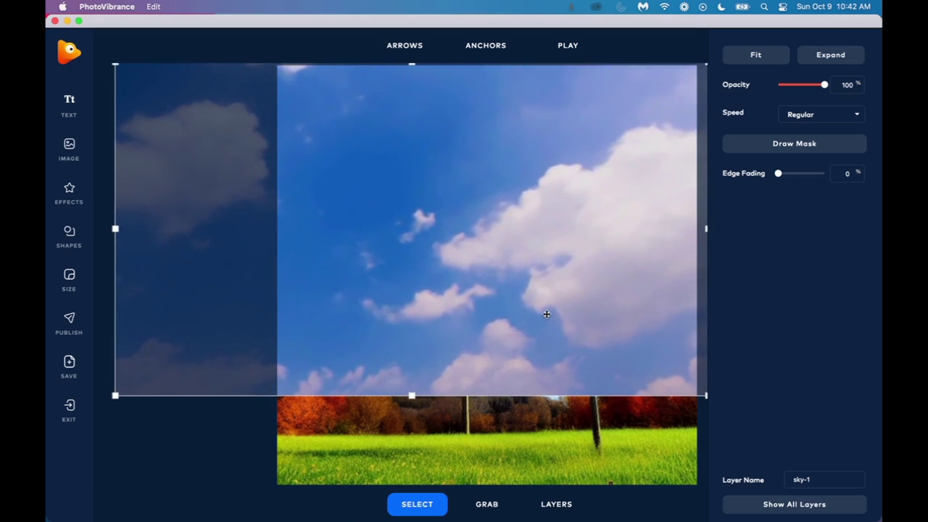
drag(550, 313, 591, 316)
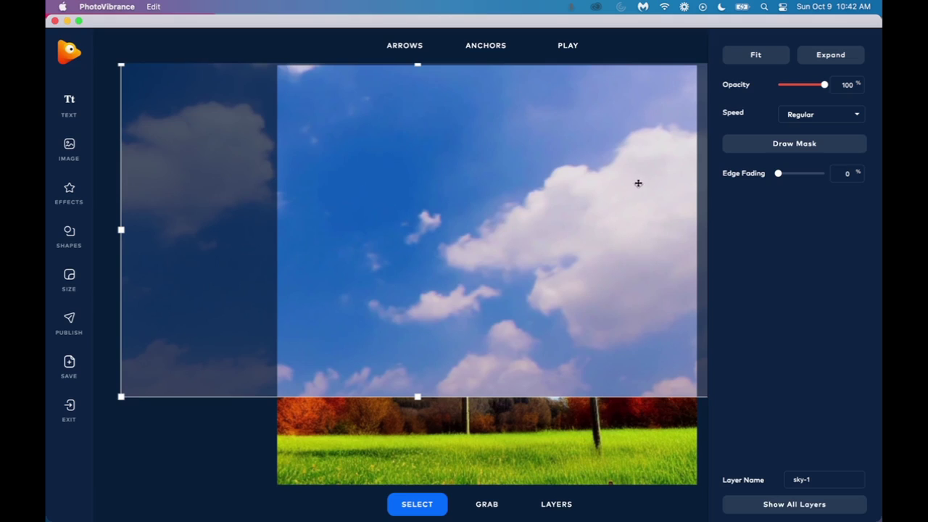
click(778, 145)
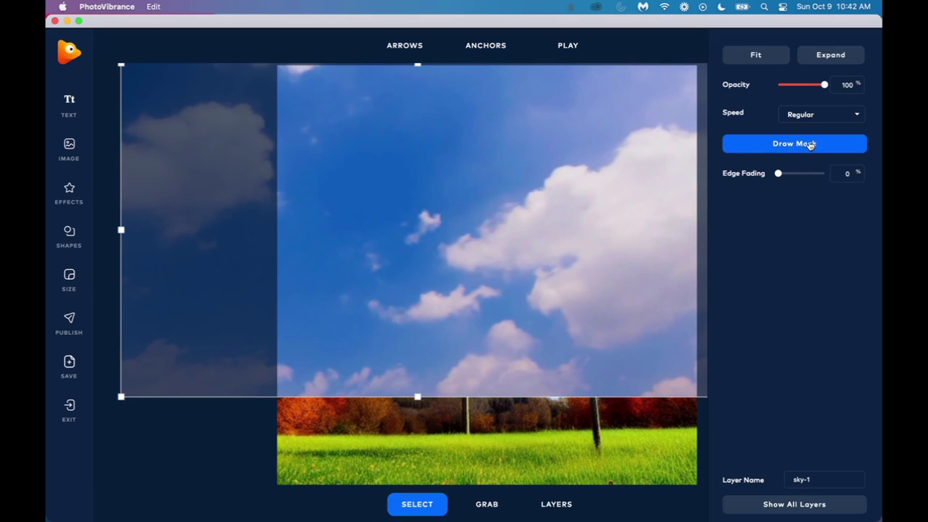
Mask sky-1 over the sky around the trees, using brush size 14 near the trunks, then preview.
click(805, 145)
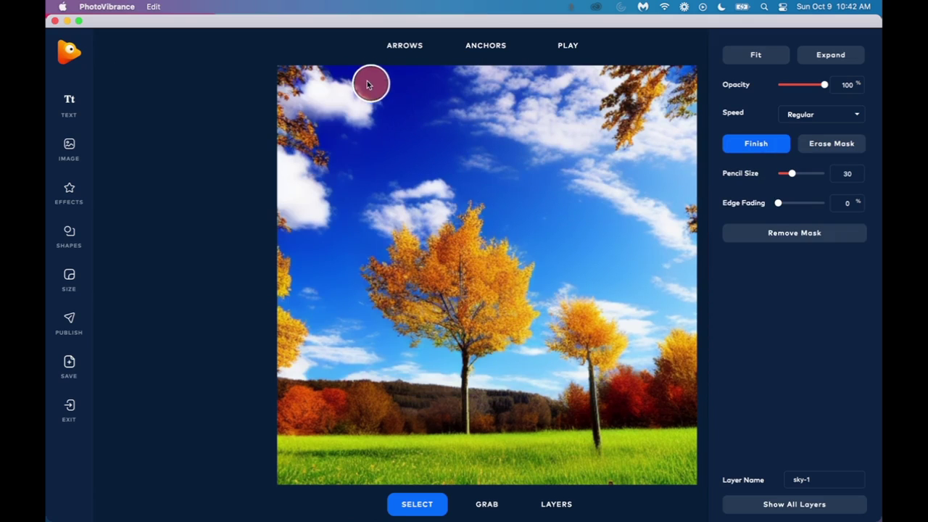
mouse_move(368, 79)
mouse_down()
mouse_move(558, 82)
mouse_move(366, 98)
mouse_move(548, 130)
mouse_move(497, 120)
mouse_move(348, 140)
mouse_move(536, 159)
mouse_move(371, 171)
mouse_move(643, 194)
mouse_move(679, 153)
mouse_move(549, 144)
mouse_move(361, 83)
mouse_move(321, 264)
mouse_move(359, 366)
mouse_move(343, 230)
mouse_move(406, 190)
mouse_move(509, 190)
mouse_move(624, 217)
mouse_move(684, 306)
mouse_move(606, 278)
mouse_move(670, 284)
mouse_move(666, 278)
mouse_move(564, 271)
mouse_move(606, 280)
mouse_move(659, 244)
mouse_move(661, 197)
mouse_move(681, 165)
mouse_move(665, 151)
mouse_move(605, 179)
mouse_move(587, 169)
mouse_move(576, 86)
mouse_move(407, 115)
mouse_move(331, 105)
mouse_move(392, 165)
mouse_up()
drag(793, 173, 784, 173)
mouse_move(503, 377)
mouse_down()
mouse_move(545, 380)
mouse_move(507, 369)
mouse_move(520, 363)
mouse_move(560, 373)
mouse_up()
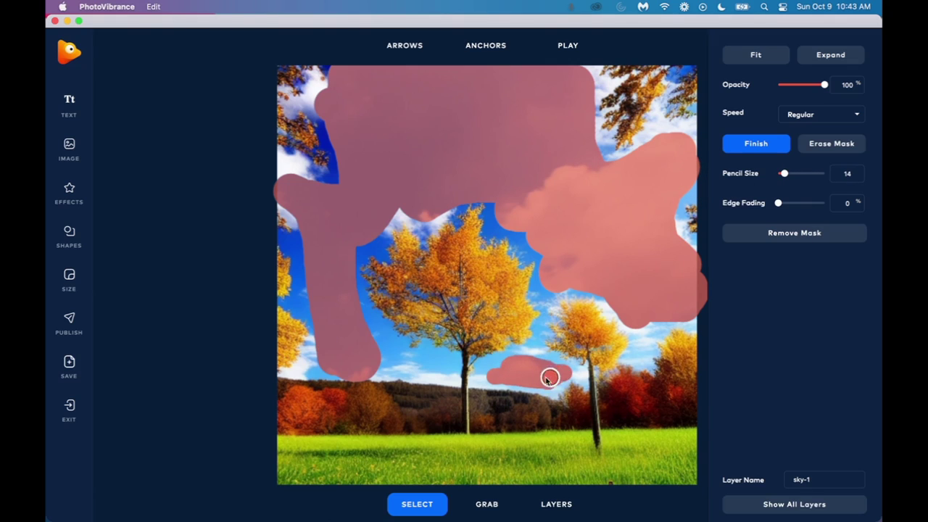
mouse_move(491, 374)
mouse_down()
mouse_move(498, 369)
mouse_move(486, 375)
mouse_up()
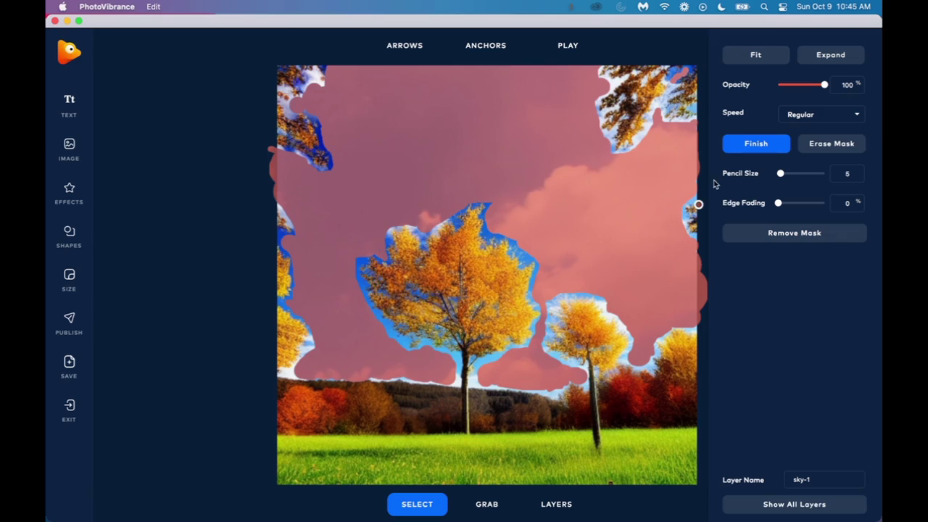
click(581, 47)
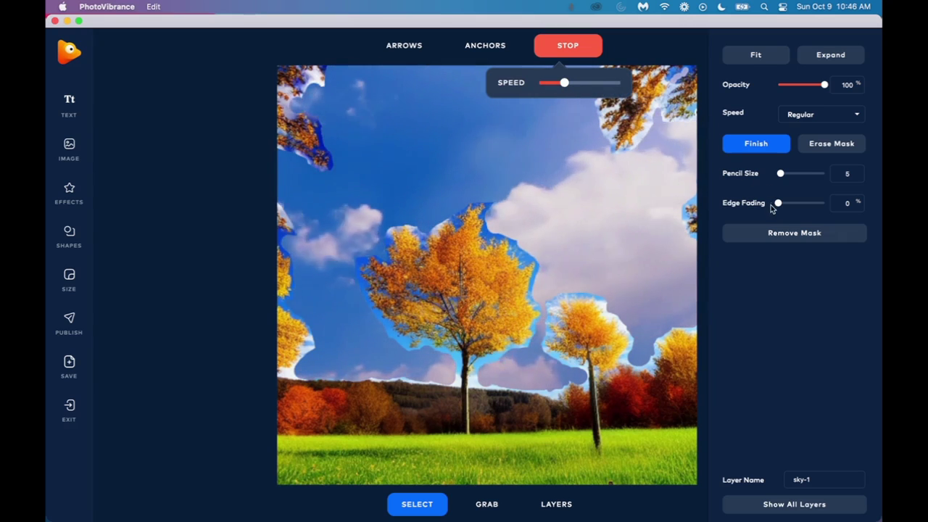
Set the mask Edge Fading to 45%, slow the playback slightly, and stop the preview.
drag(776, 203, 799, 203)
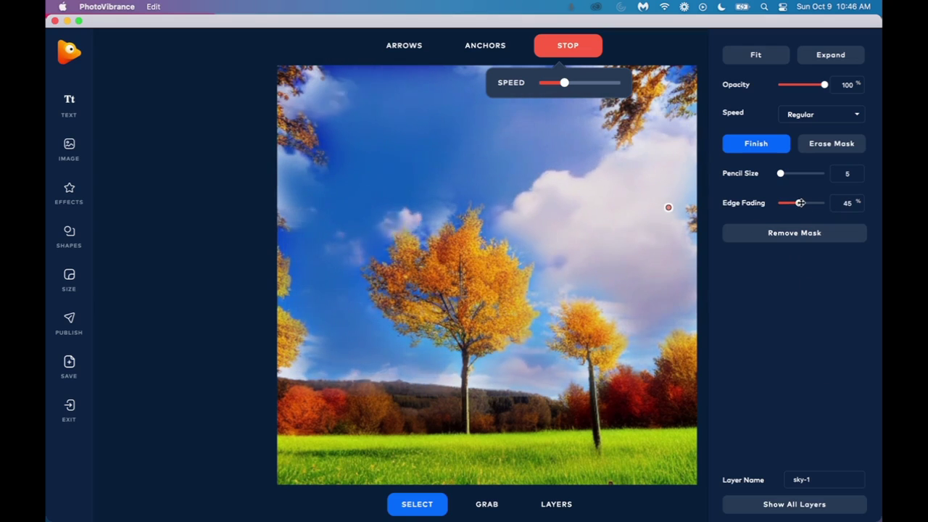
drag(563, 82, 559, 83)
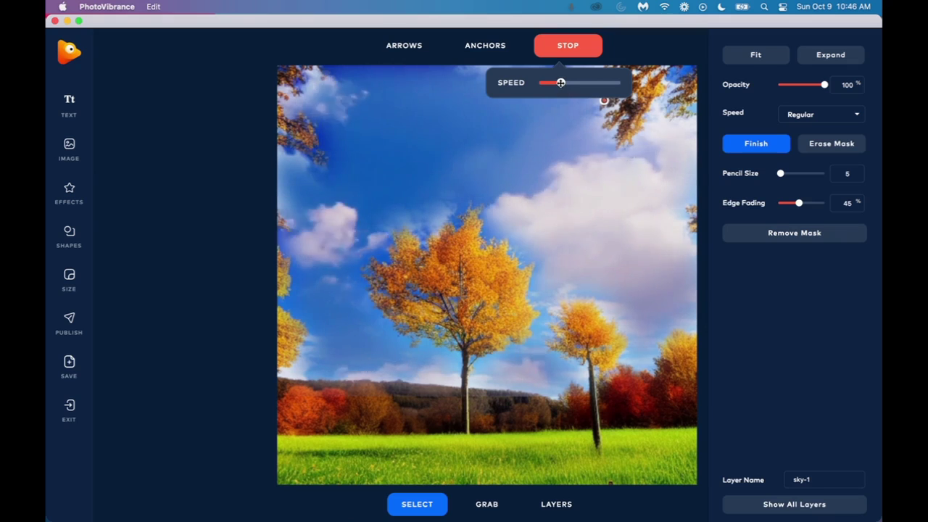
click(578, 50)
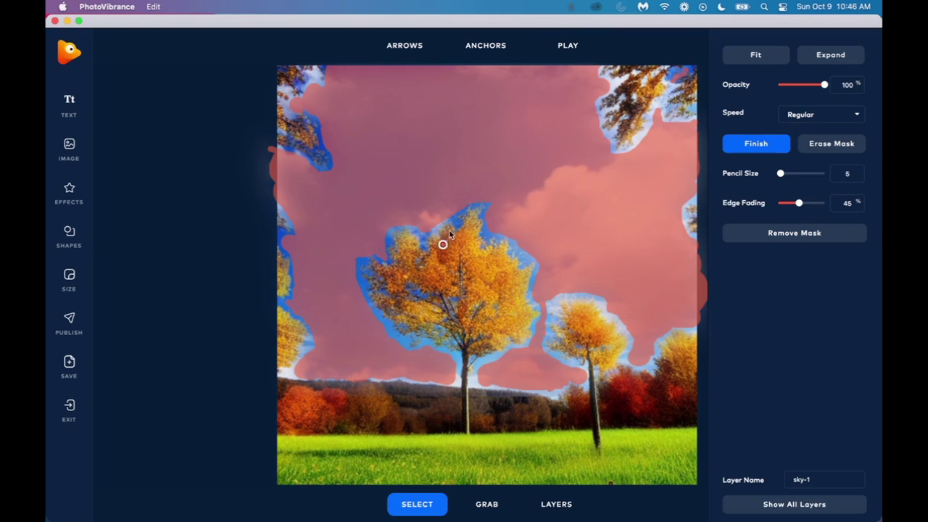
Draw two rows of Single rightward motion arrows across the grass at the bottom.
click(471, 48)
click(405, 46)
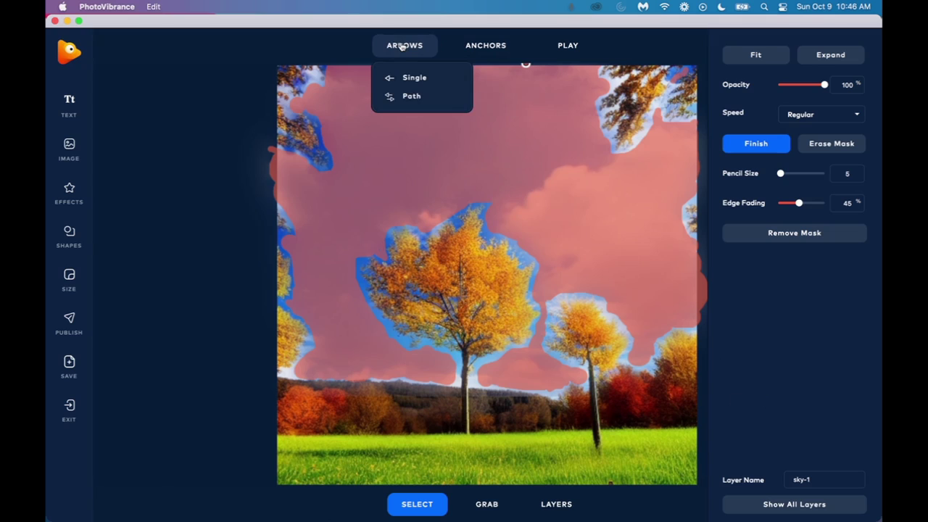
click(408, 98)
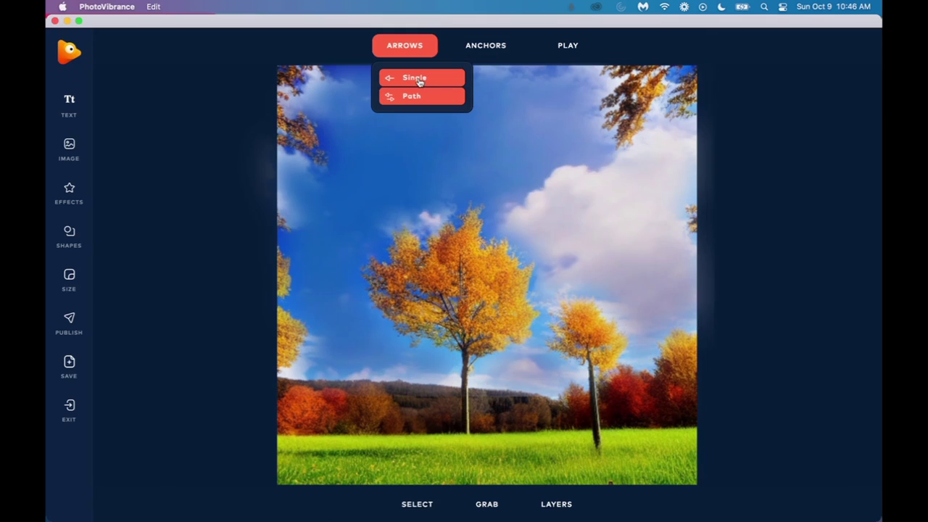
click(418, 79)
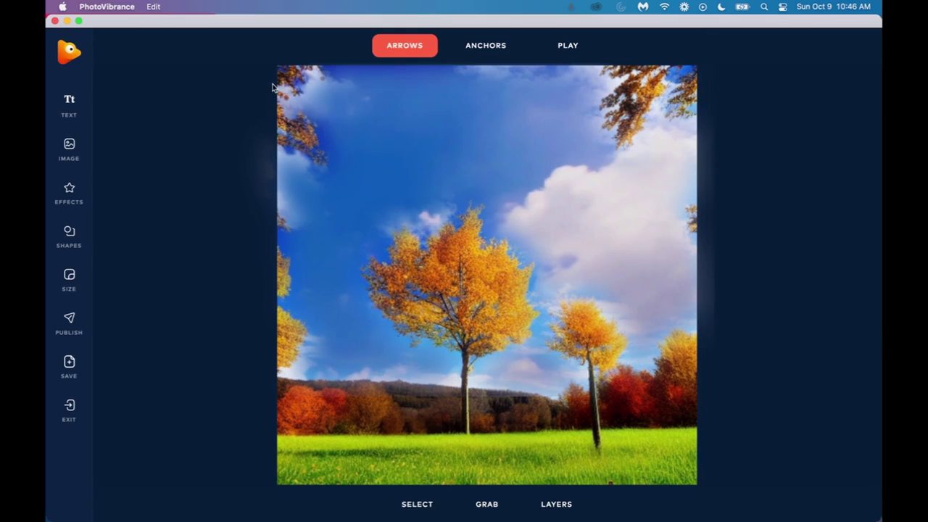
mouse_move(289, 458)
mouse_down()
mouse_move(316, 450)
mouse_move(346, 470)
mouse_move(407, 474)
mouse_move(450, 457)
mouse_move(471, 473)
mouse_move(503, 453)
mouse_up()
drag(497, 475, 534, 475)
mouse_move(519, 454)
mouse_down()
mouse_move(554, 449)
mouse_move(614, 471)
mouse_move(670, 439)
mouse_up()
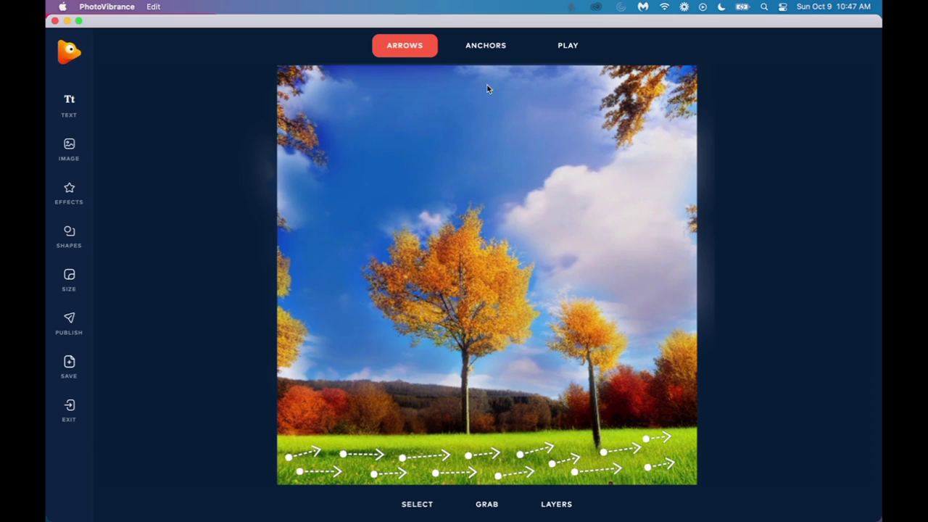
Place Path anchor points around the grass strip's edge to confine its motion.
click(485, 45)
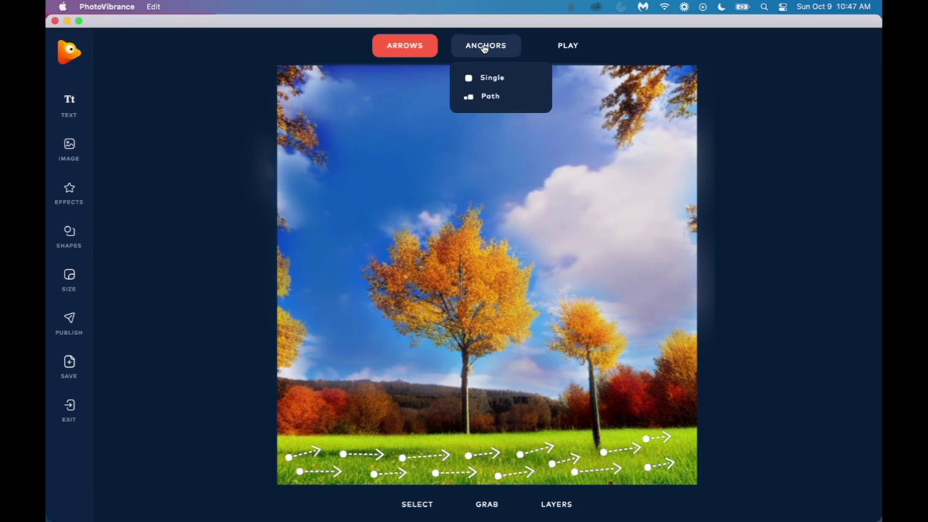
click(485, 99)
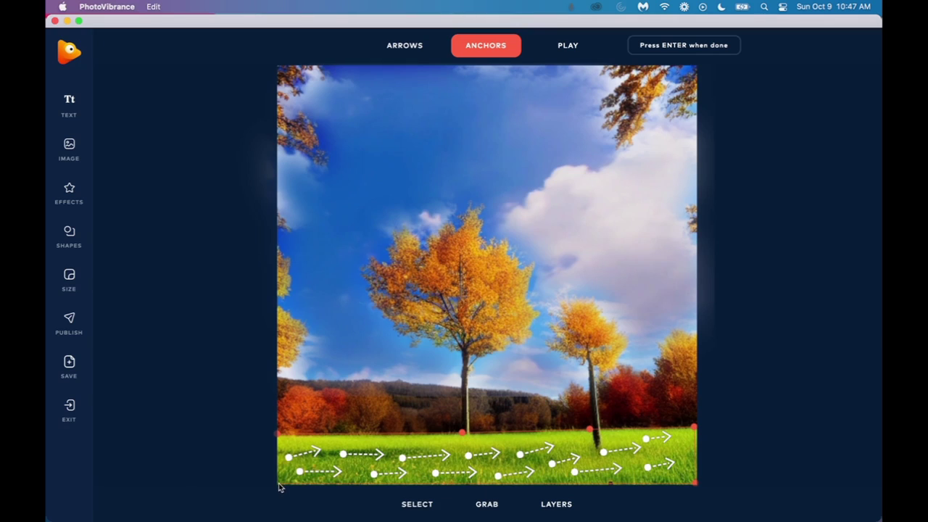
click(277, 431)
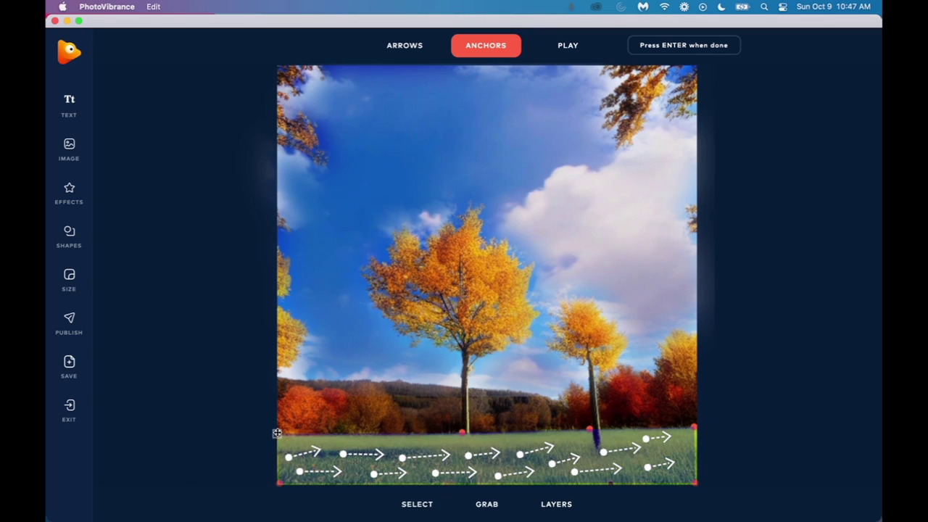
click(323, 429)
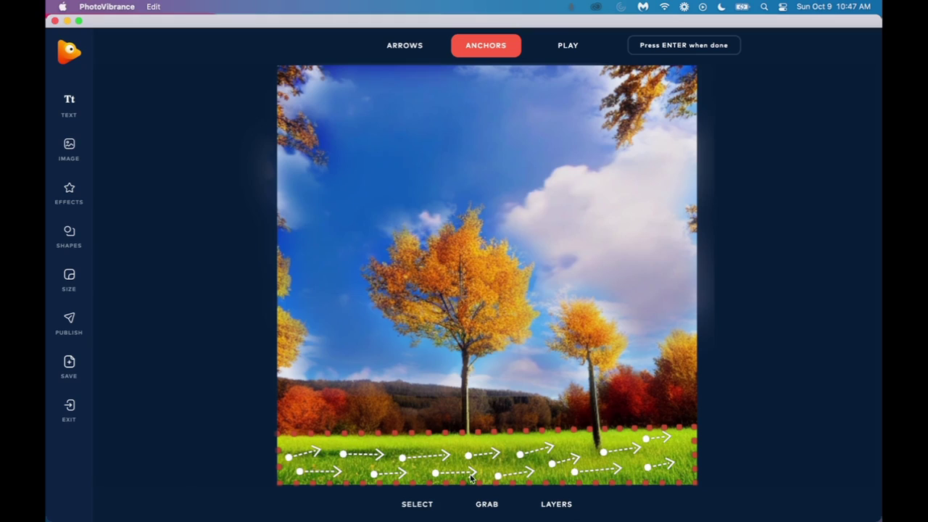
click(570, 49)
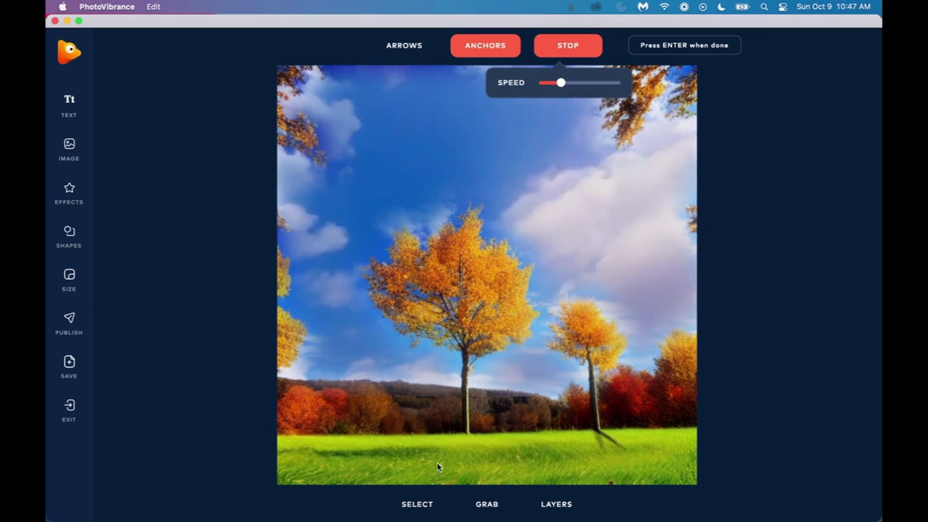
key(space)
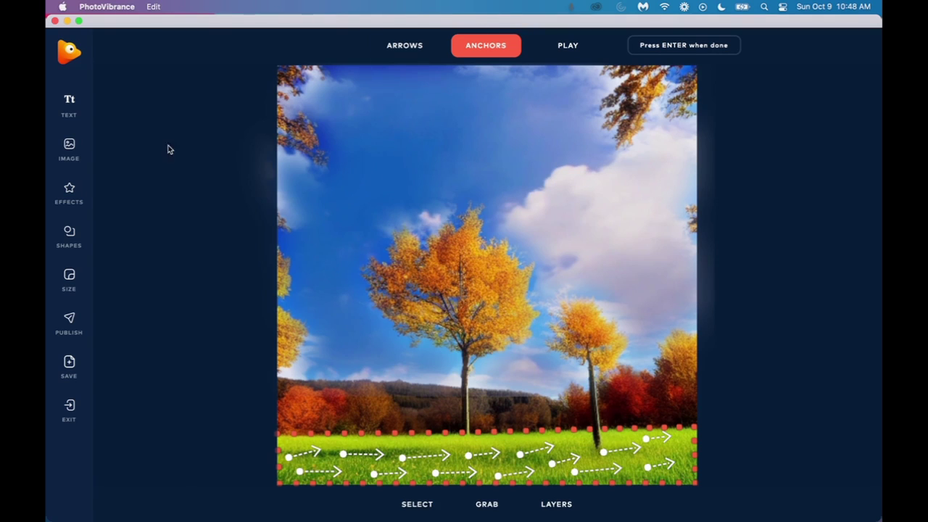
click(68, 194)
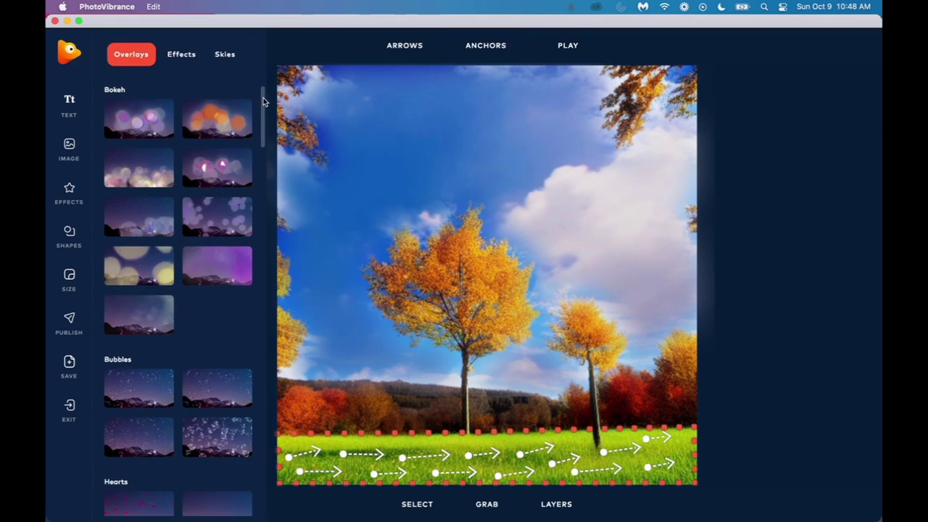
drag(260, 106, 261, 315)
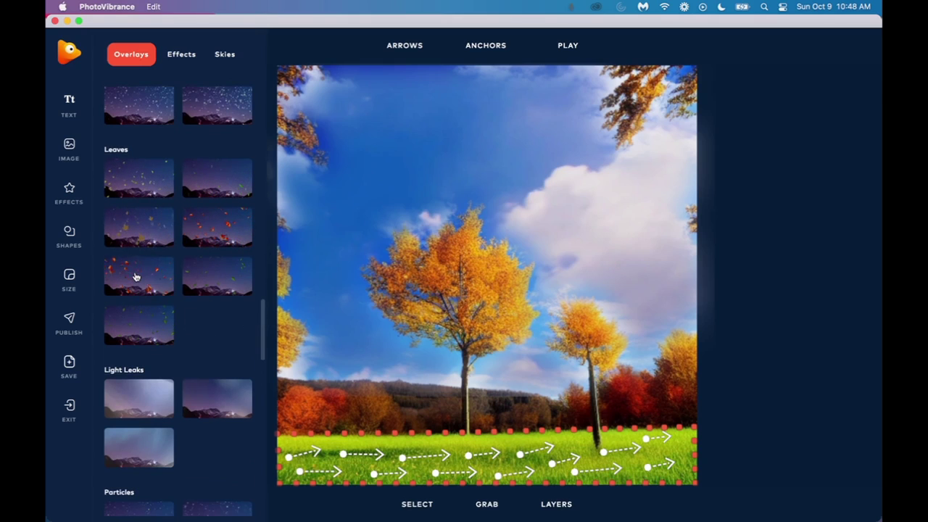
click(219, 232)
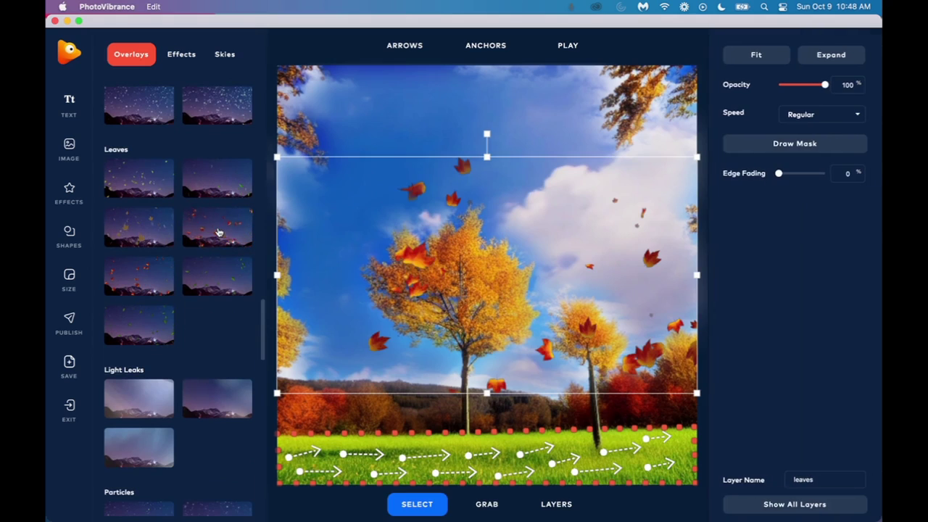
click(486, 267)
click(464, 168)
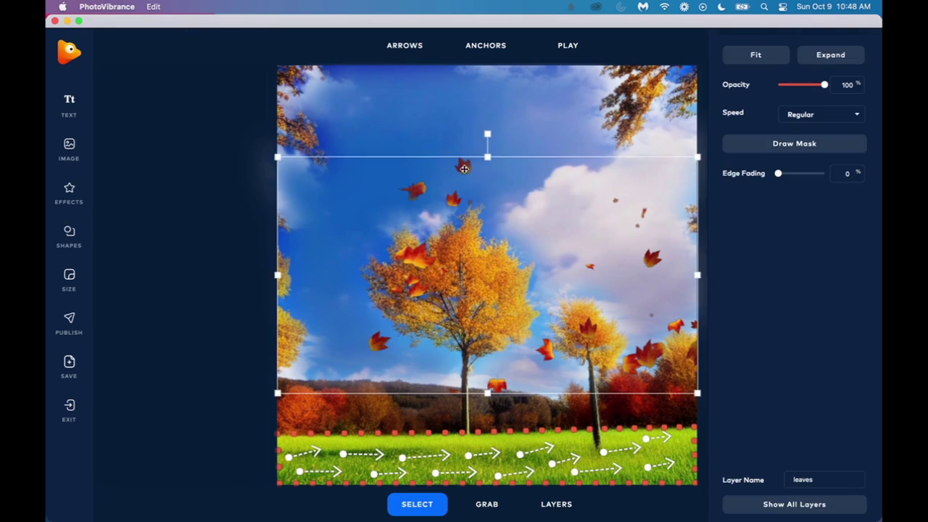
drag(464, 168, 386, 69)
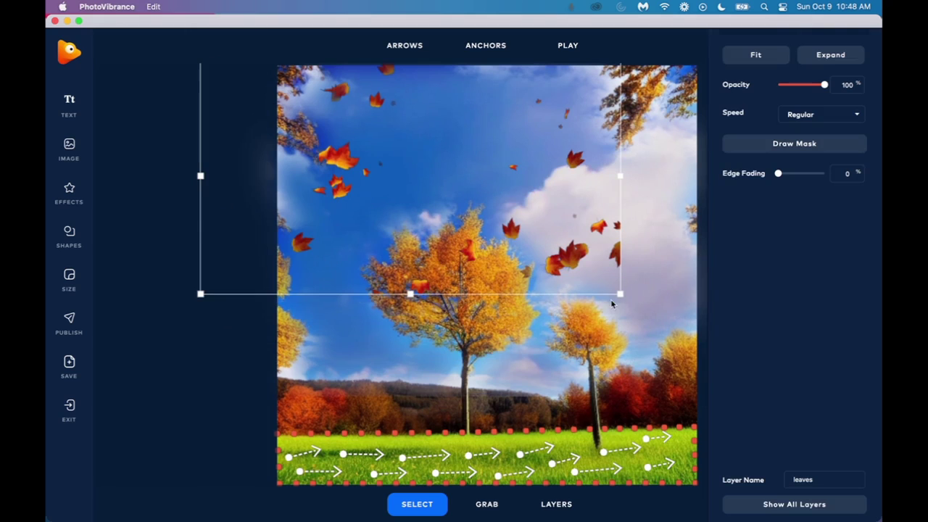
drag(621, 294, 721, 464)
scroll(510, 315, down, 5)
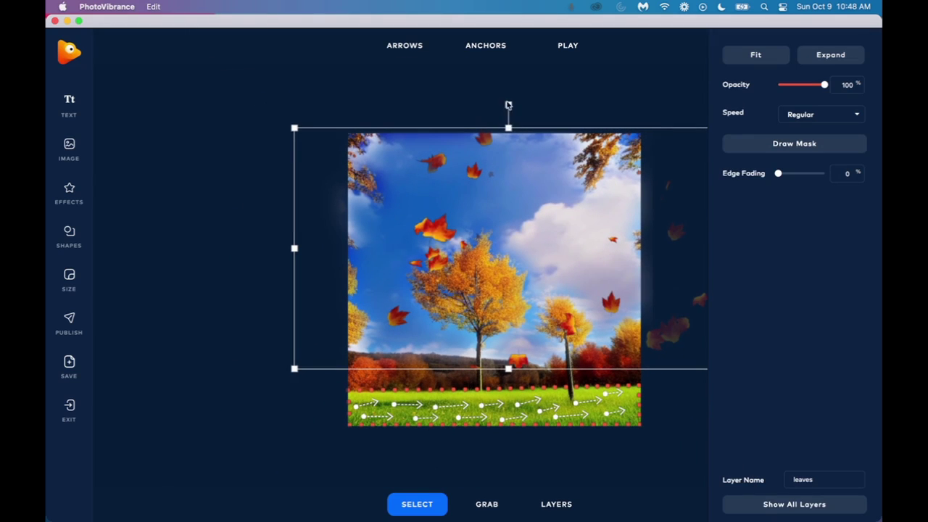
drag(479, 171, 426, 165)
drag(670, 363, 800, 440)
scroll(619, 306, up, 1)
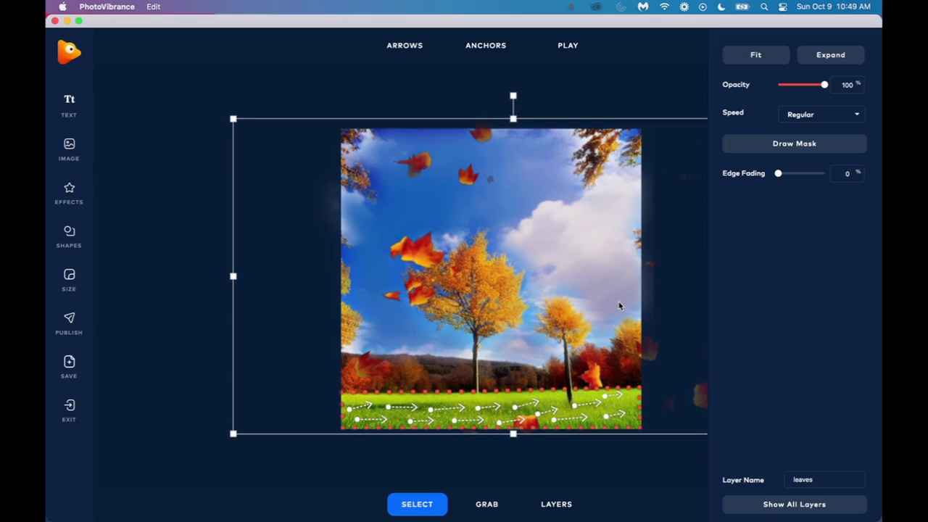
scroll(594, 302, up, 1)
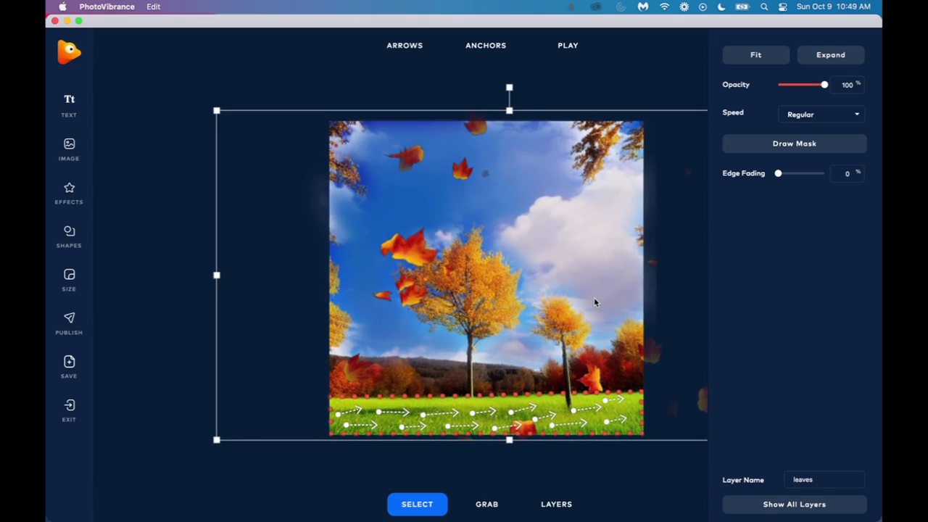
scroll(593, 302, up, 2)
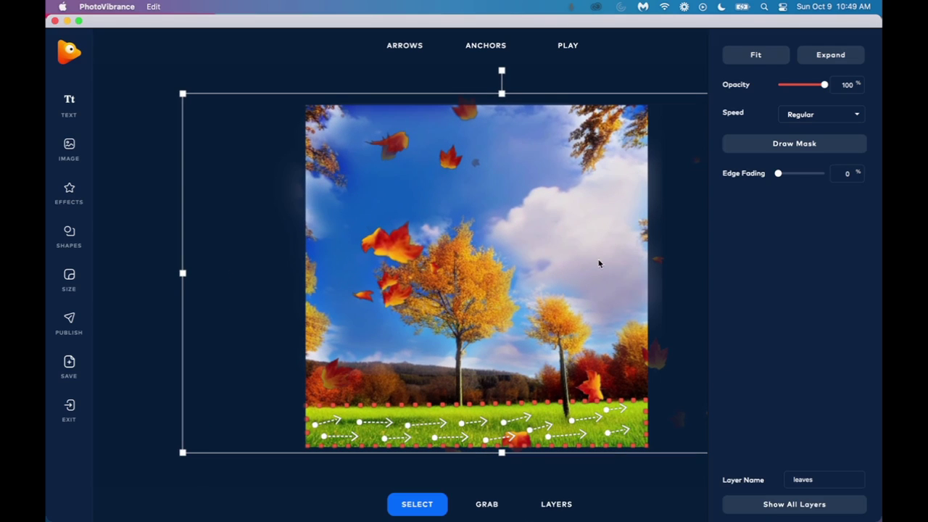
Play the falling-leaves animation preview at a slightly reduced speed.
click(567, 46)
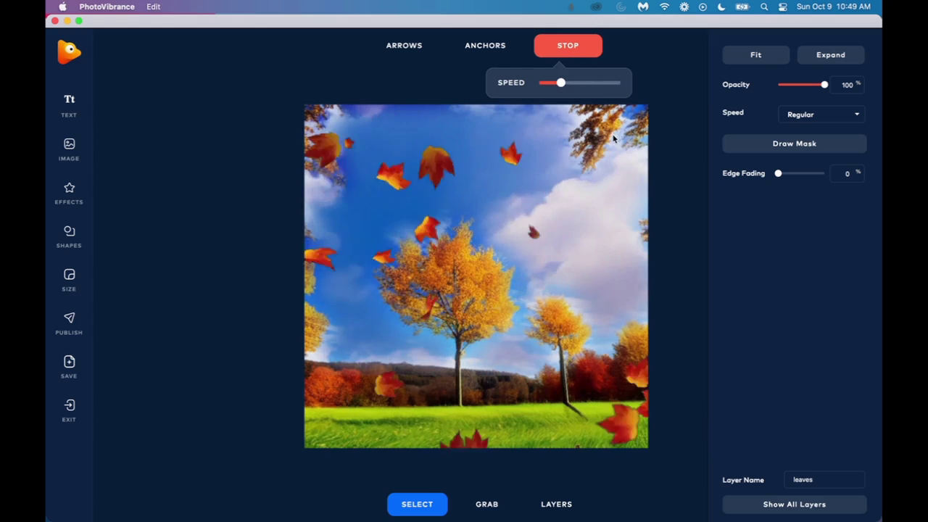
drag(560, 83, 548, 82)
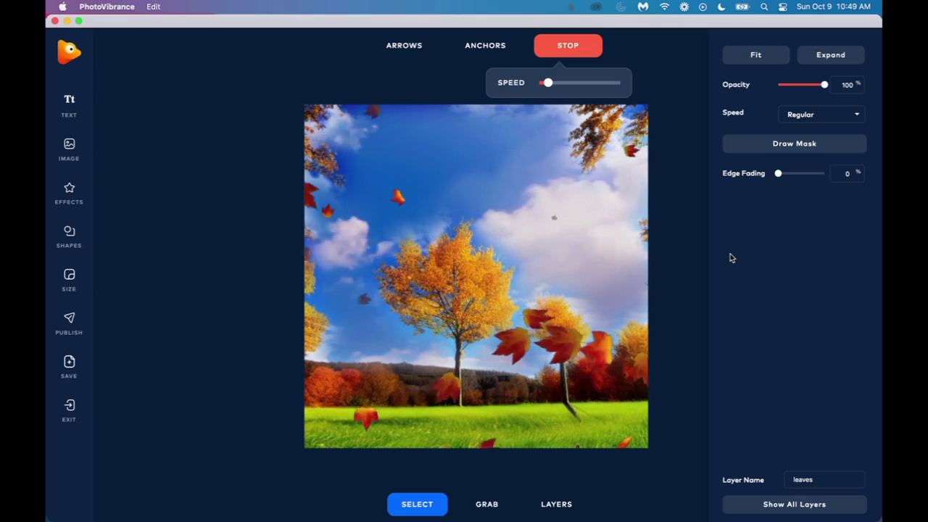
Save the project, then publish the animation as sunnyautumnday.mp4 in Downloads.
click(69, 364)
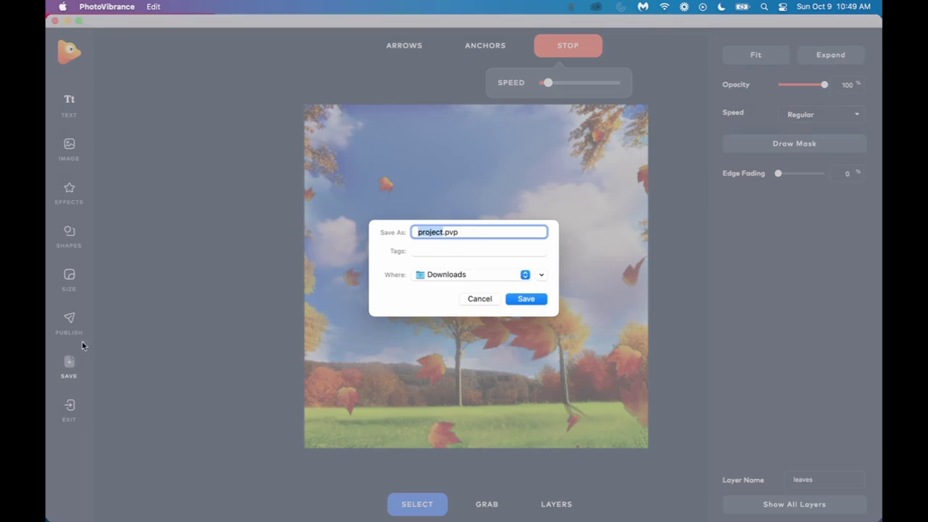
click(527, 300)
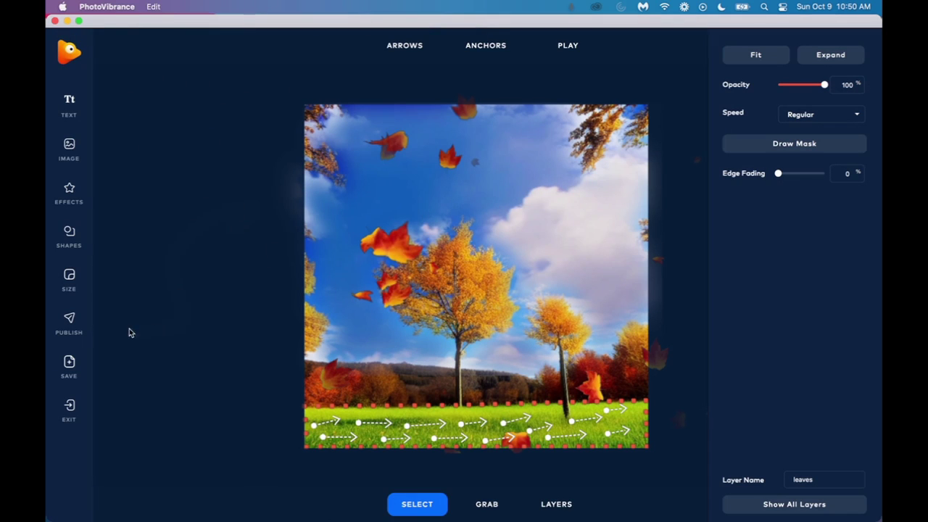
click(69, 321)
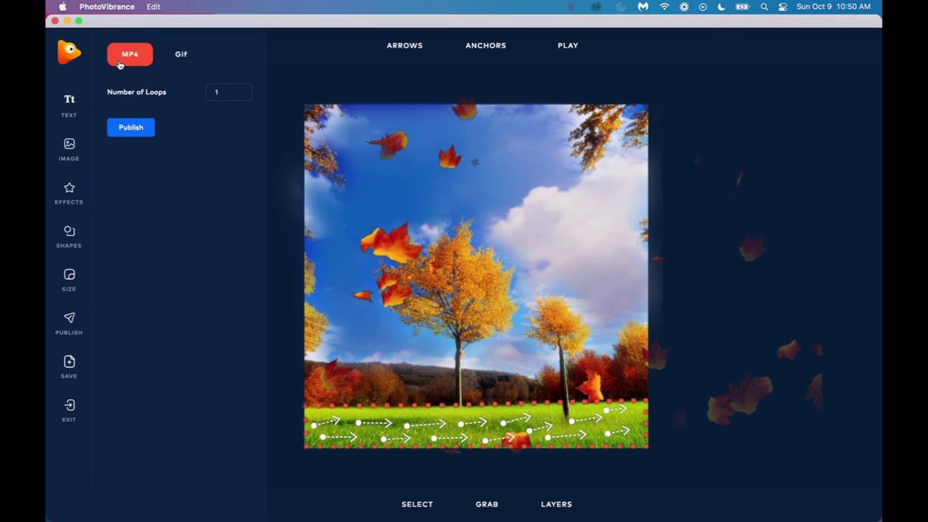
click(178, 59)
click(193, 64)
click(138, 58)
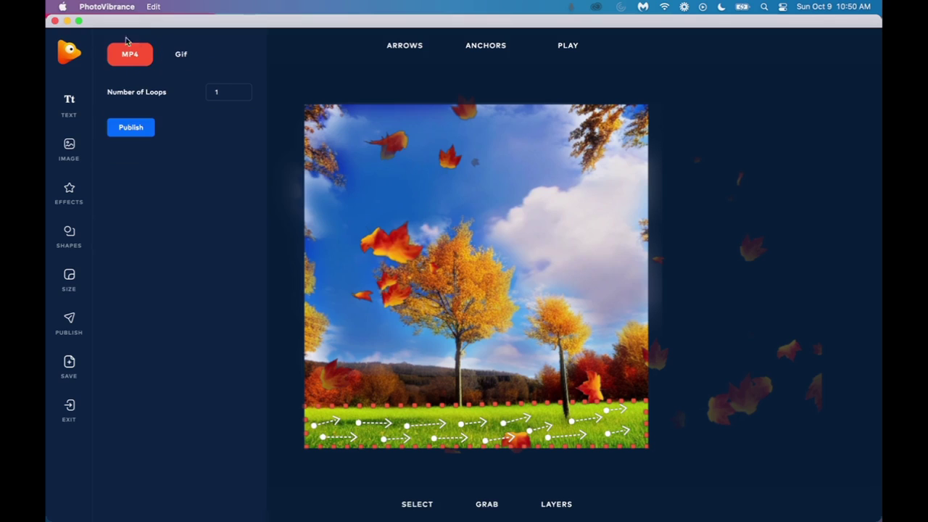
click(124, 130)
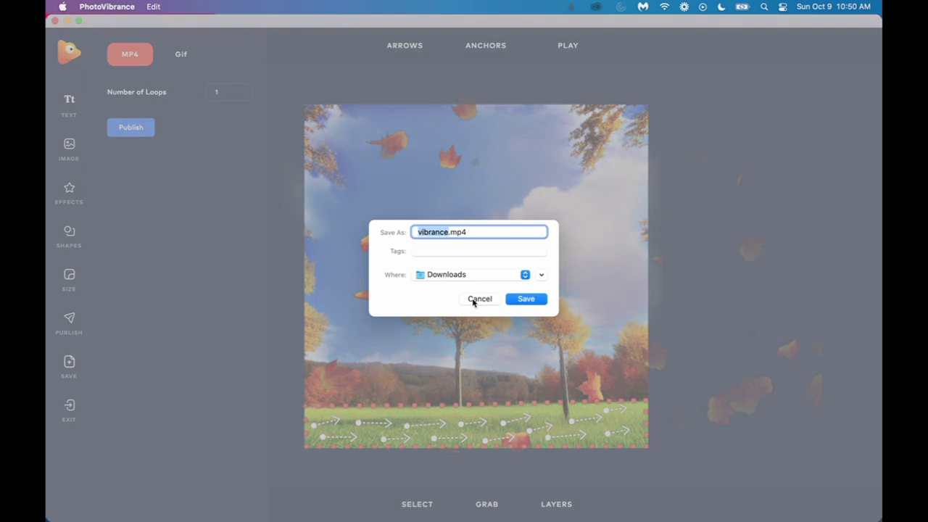
text(sunnytu)
text(tumnday)
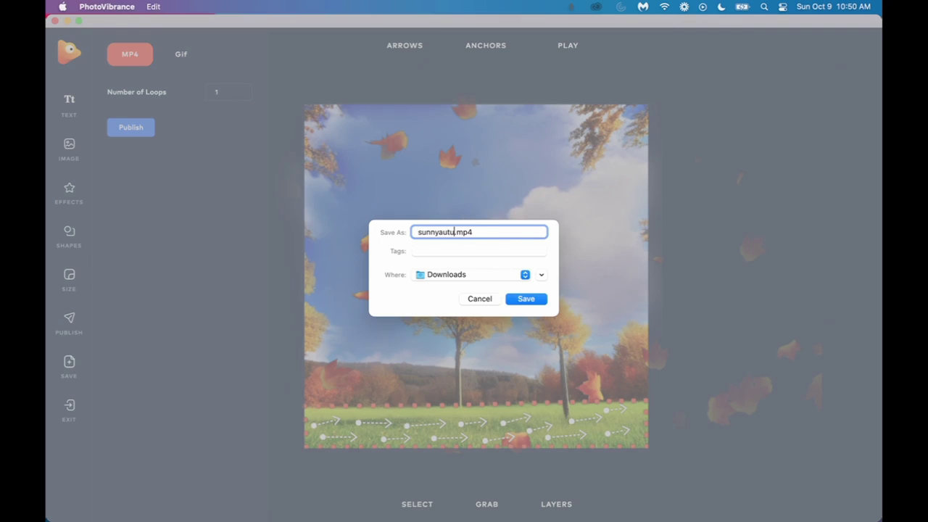
click(525, 299)
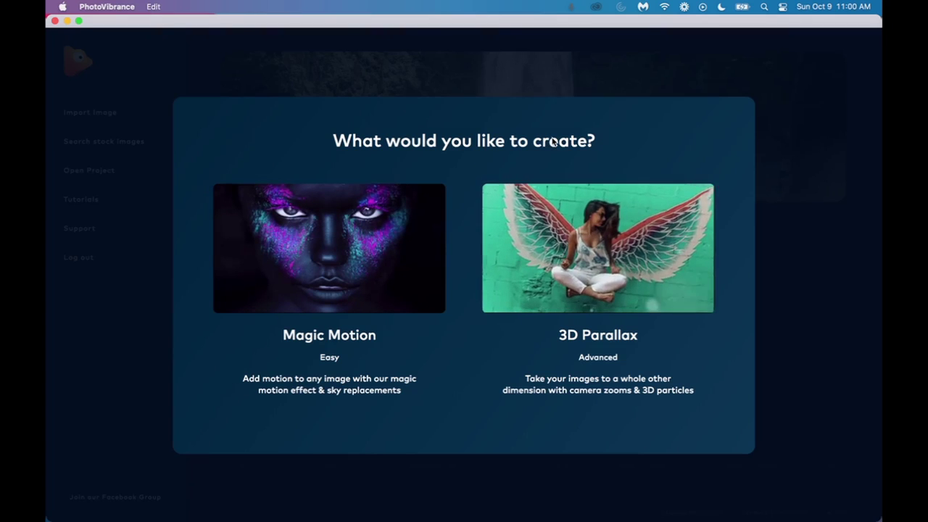
Create a 3D Parallax project from the snowy owl photo cropped to Square resolution.
mouse_move(636, 291)
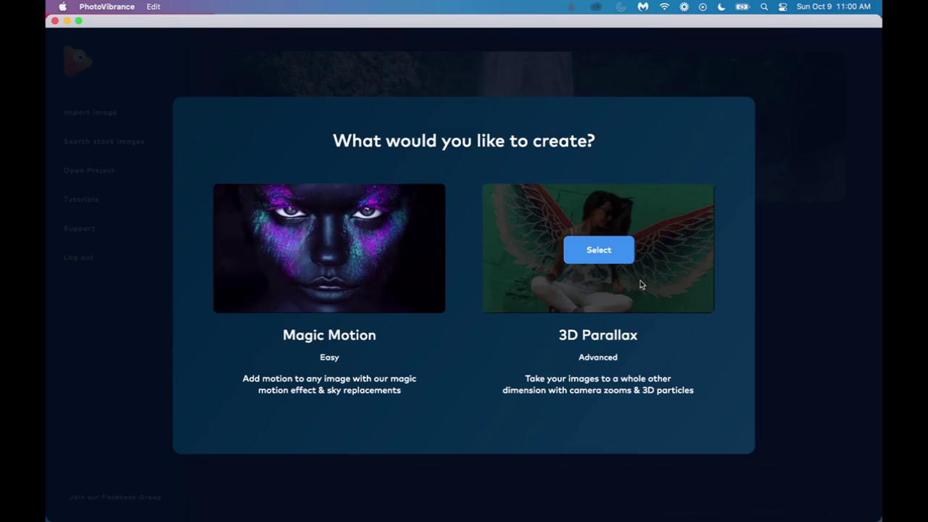
click(599, 251)
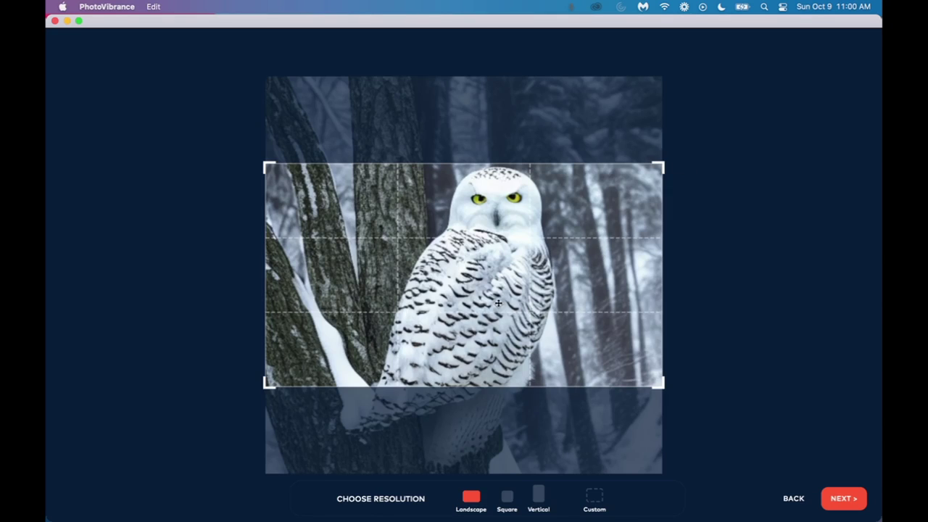
click(507, 498)
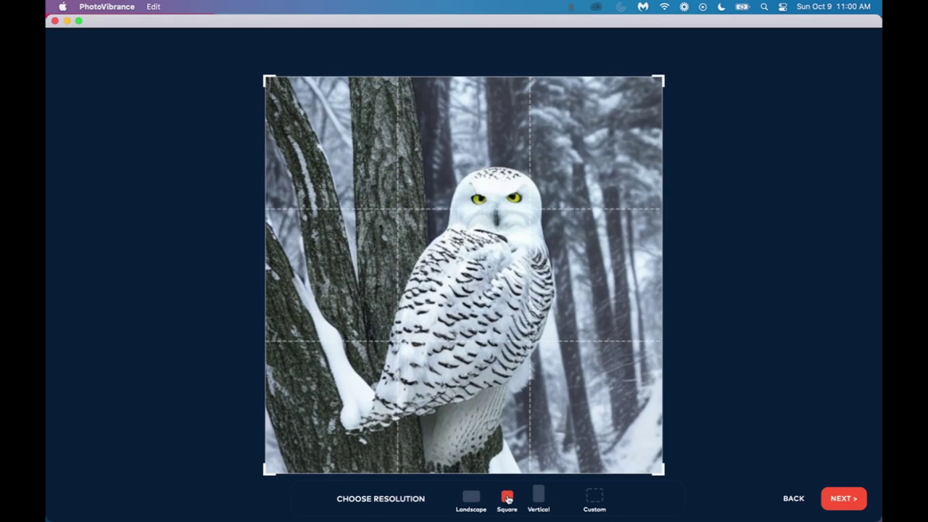
click(843, 499)
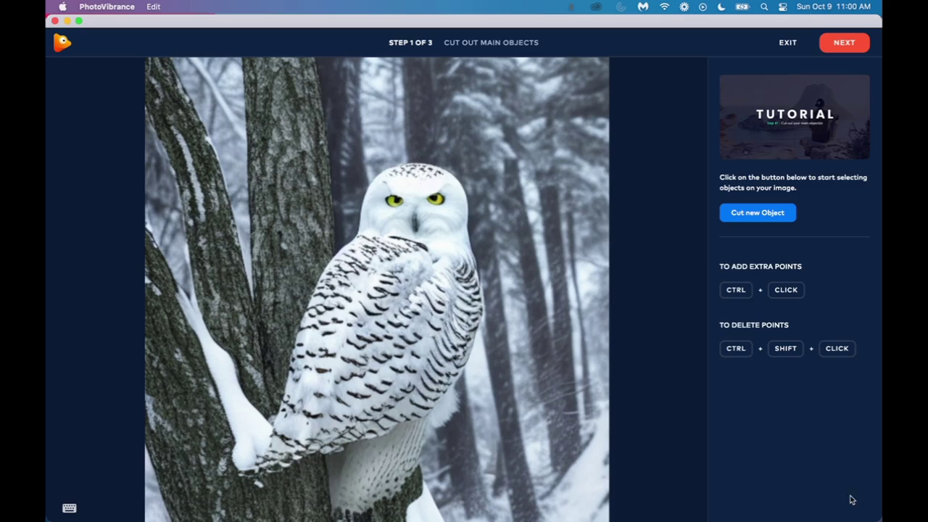
Trace a point outline around the snowy owl and close it into a new object.
click(747, 216)
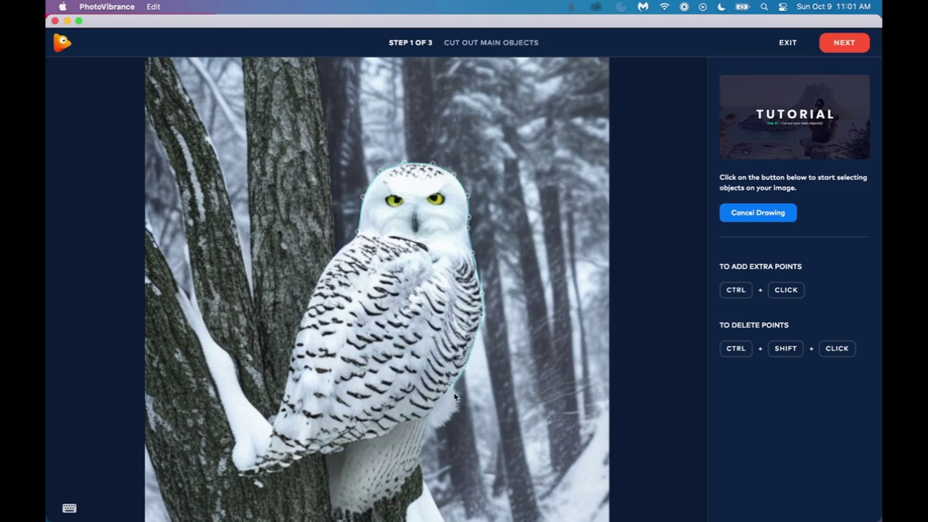
mouse_move(420, 427)
mouse_down()
mouse_move(390, 436)
mouse_move(263, 476)
mouse_move(303, 310)
mouse_move(357, 231)
mouse_up()
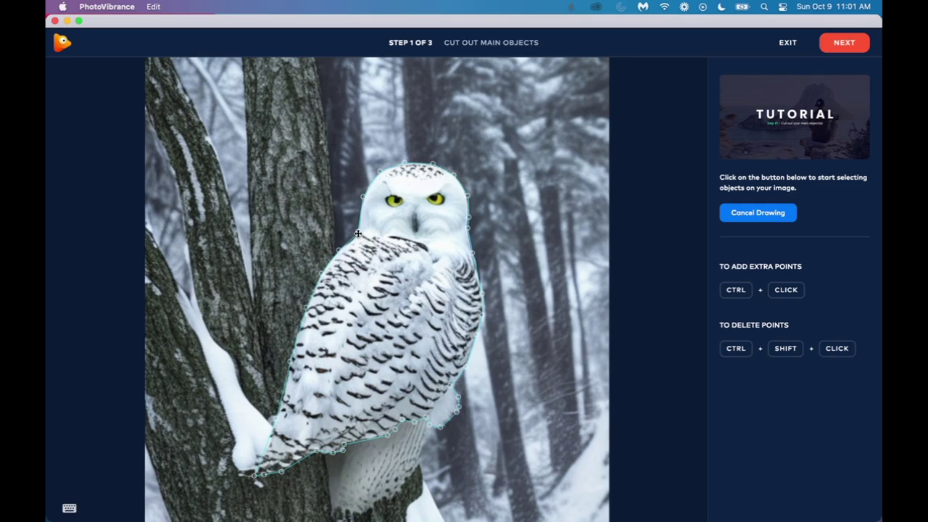
click(357, 233)
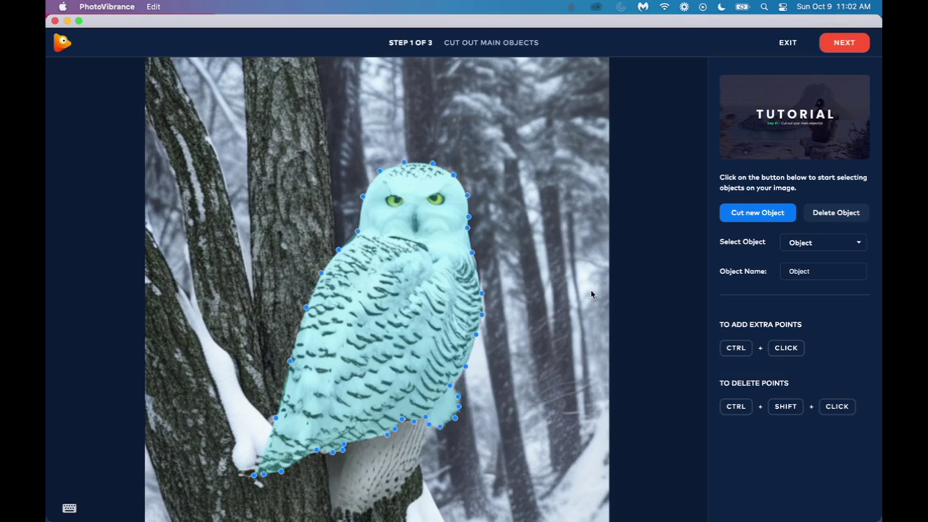
Advance to the Fill Background Space step and turn on the clone brush.
click(843, 44)
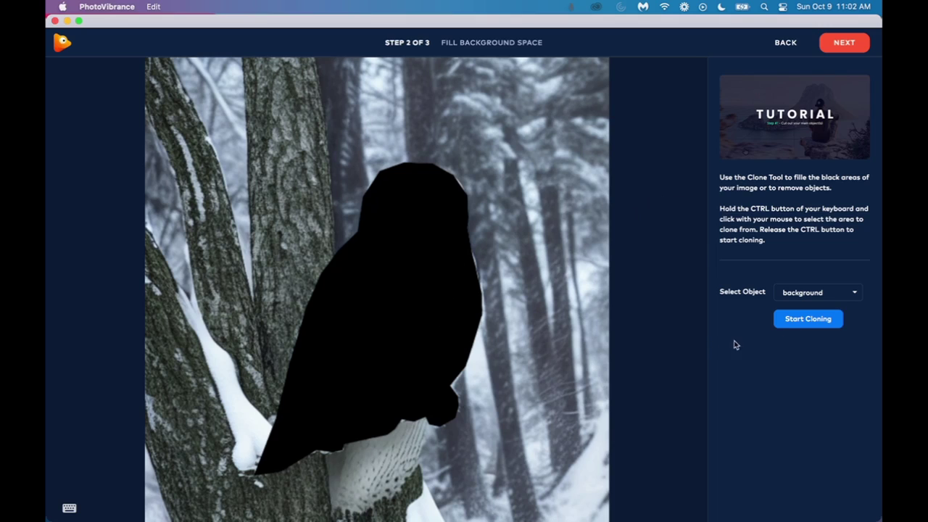
click(808, 320)
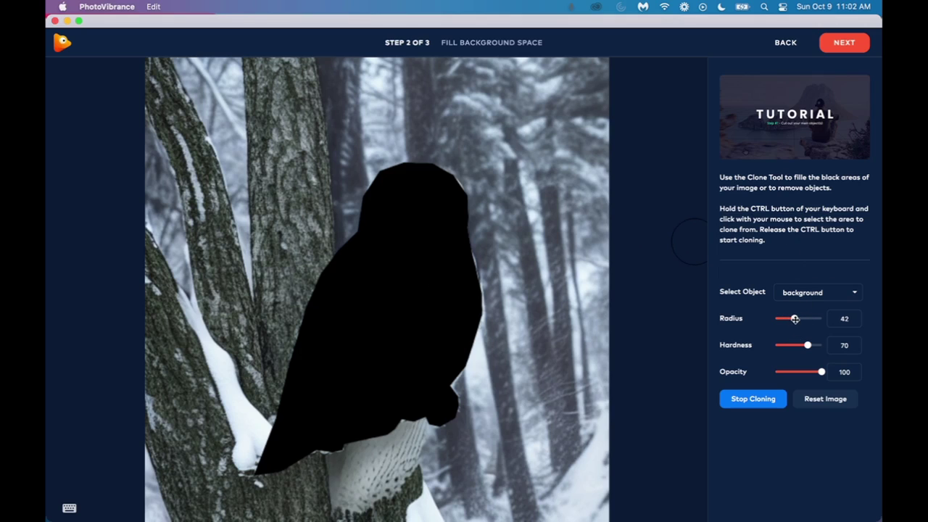
Enlarge the clone brush and clone background tree texture over the top of the owl's head.
drag(794, 319, 810, 319)
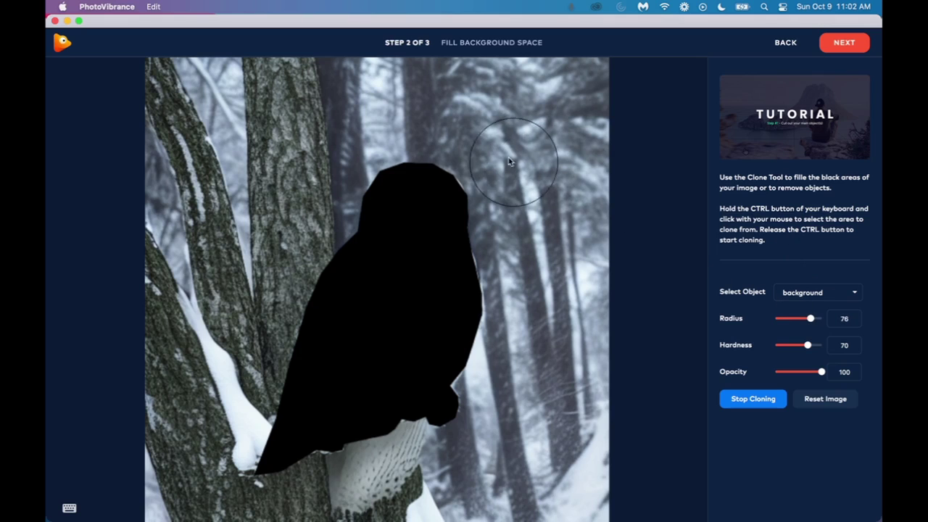
ctrl+click(441, 107)
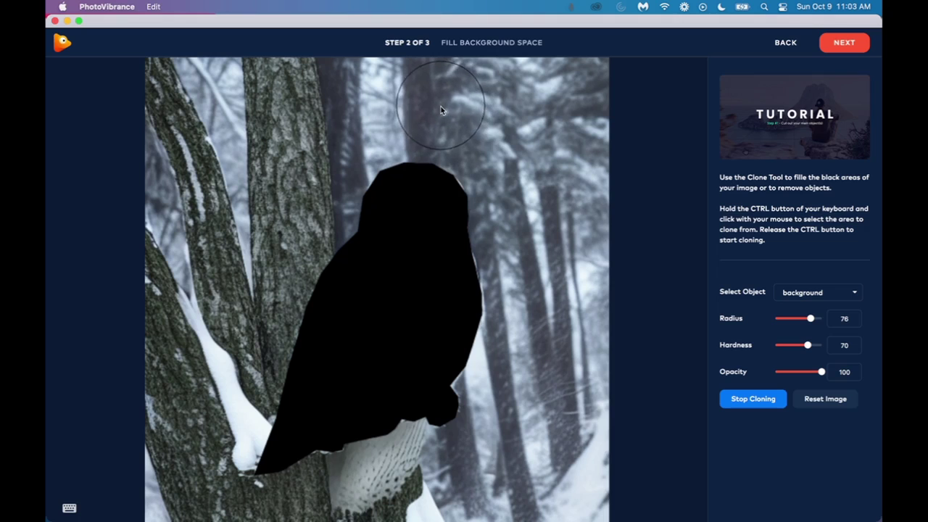
mouse_move(443, 102)
mouse_down()
mouse_move(428, 211)
mouse_move(421, 197)
mouse_move(431, 206)
mouse_move(426, 253)
mouse_move(435, 258)
mouse_up()
key(ctrl)
ctrl+click(388, 100)
mouse_move(387, 204)
mouse_down()
mouse_move(390, 231)
mouse_move(393, 218)
mouse_up()
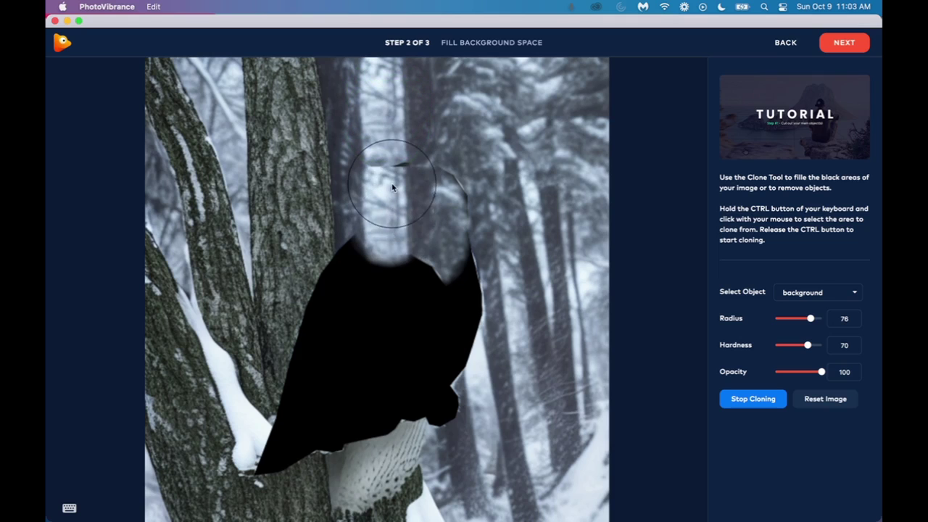
key(ctrl)
ctrl+click(384, 75)
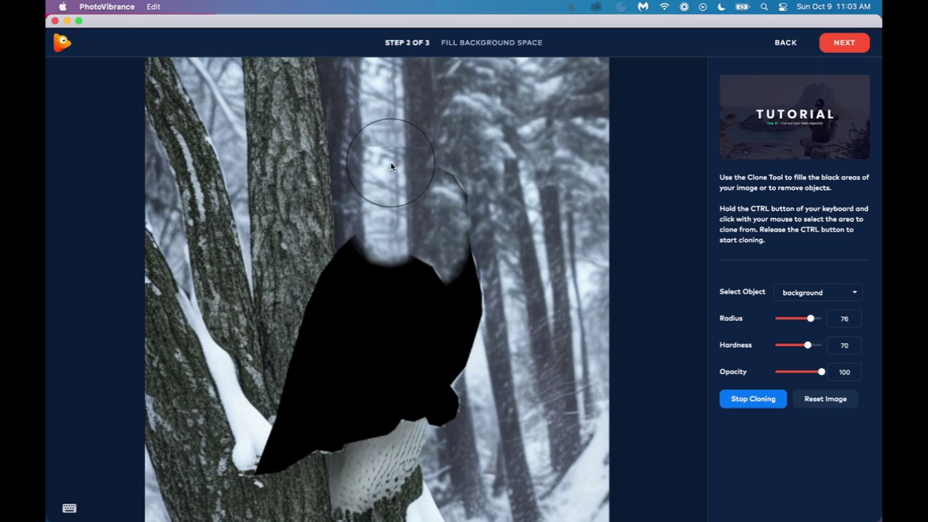
mouse_move(384, 155)
mouse_down()
mouse_move(383, 186)
mouse_move(407, 194)
mouse_move(404, 156)
mouse_up()
key(ctrl)
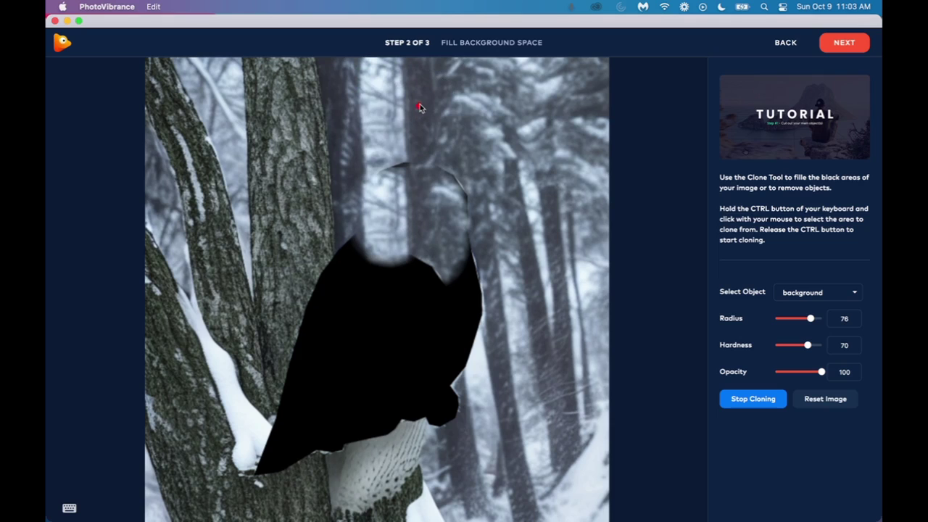
ctrl+click(412, 102)
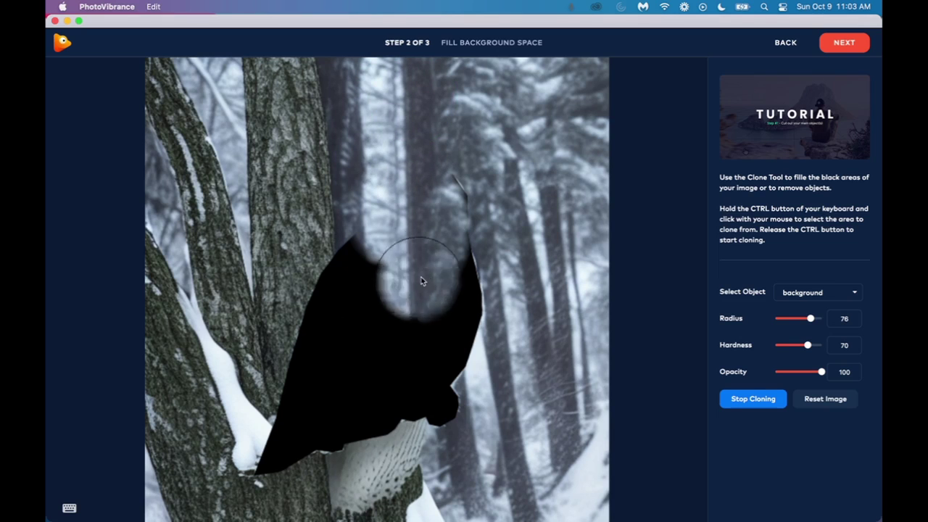
Clone tree texture over the lower-right and right edges of the black area, redoing one stroke.
key(ctrl)
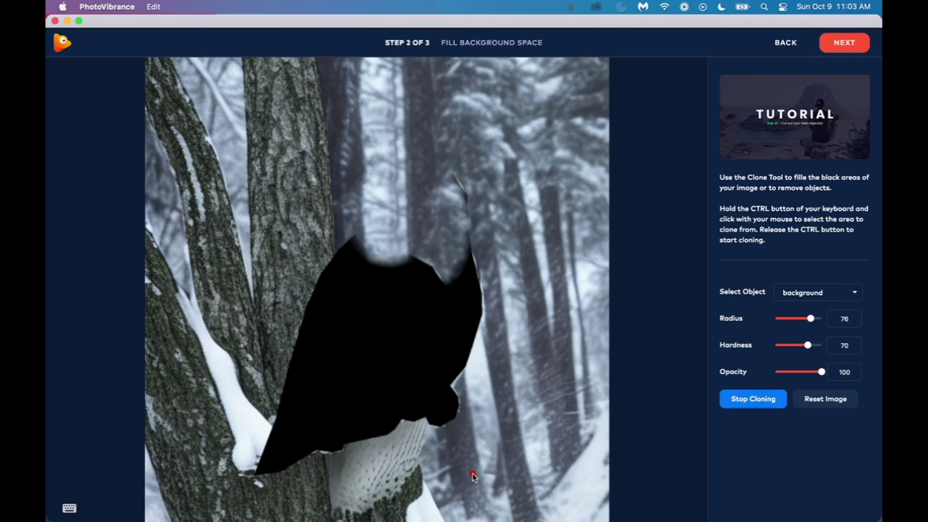
ctrl+click(472, 473)
mouse_move(472, 452)
mouse_down()
mouse_move(457, 410)
mouse_move(468, 420)
mouse_move(474, 305)
mouse_move(442, 355)
mouse_up()
key(ctrl+z)
ctrl+click(471, 463)
click(444, 350)
key(ctrl)
ctrl+click(428, 190)
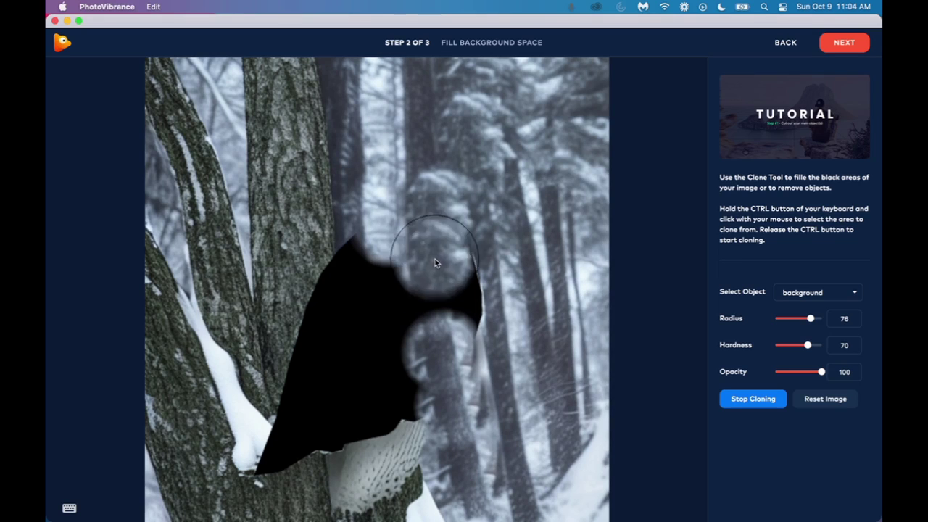
mouse_move(433, 276)
mouse_down()
mouse_move(444, 274)
mouse_move(449, 312)
mouse_up()
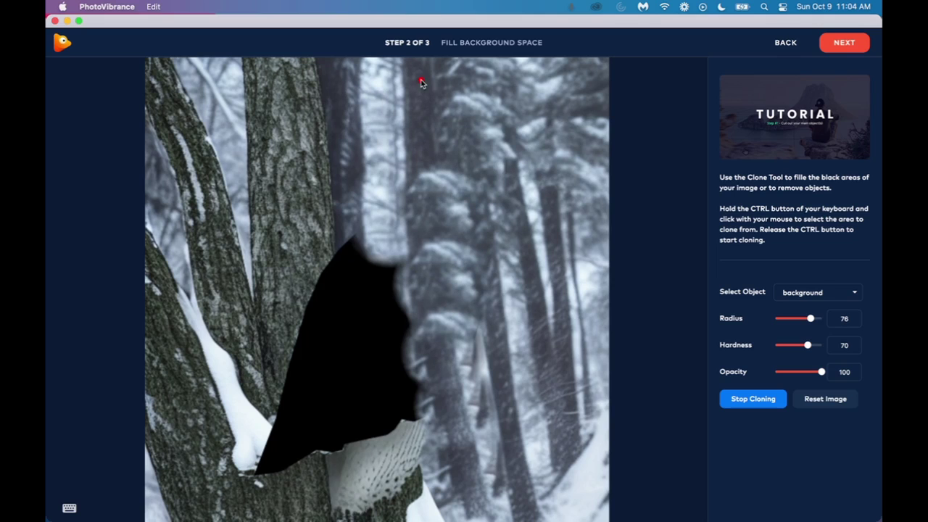
Clone trunk and snowy texture over the remaining black area, including the lower-left gap.
ctrl+click(304, 194)
mouse_move(319, 276)
mouse_down()
mouse_move(336, 406)
mouse_move(312, 495)
mouse_move(296, 383)
mouse_move(304, 424)
mouse_move(261, 514)
mouse_move(292, 468)
mouse_move(266, 475)
mouse_up()
key(bracketright)
drag(400, 174, 367, 424)
key(bracketleft)
key(bracketleft)
key(bracketleft)
key(bracketleft)
drag(418, 372, 403, 332)
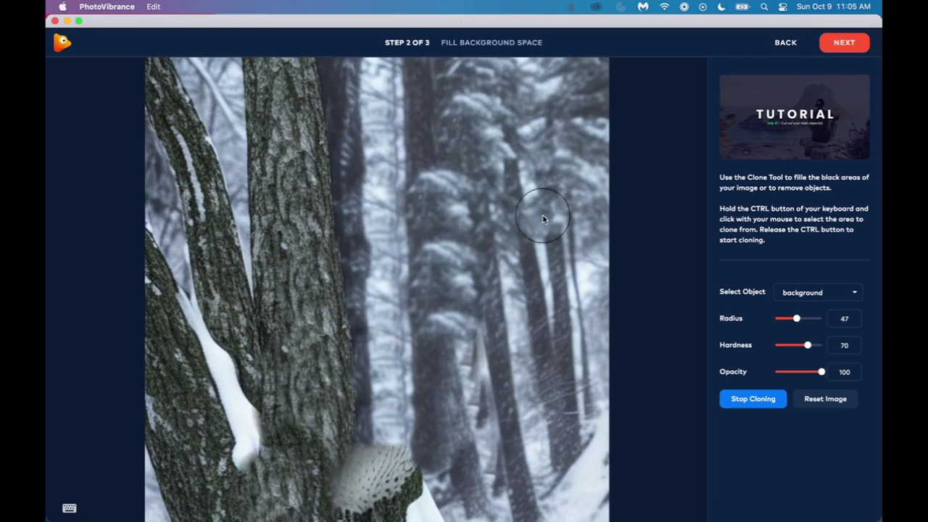
Move to animation, switch Mode to Camera, and frame the camera zoomed in on the owl.
click(843, 43)
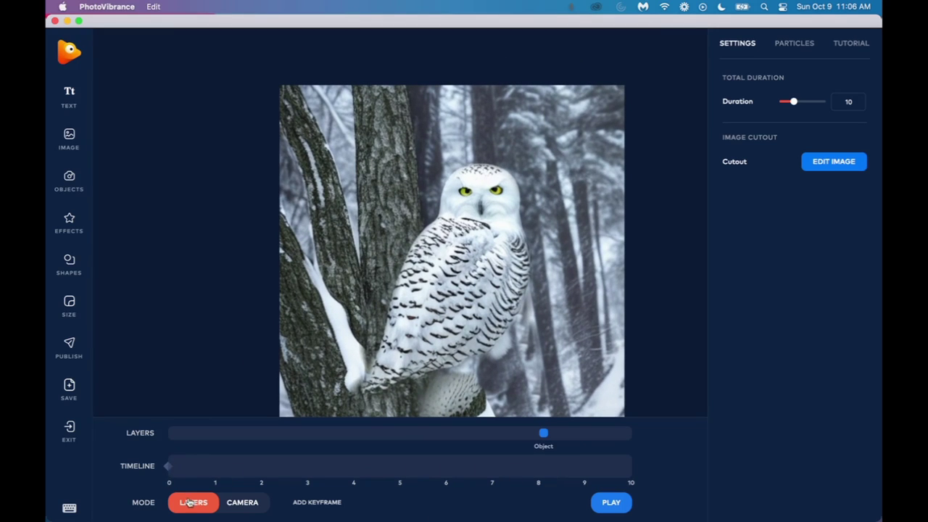
click(169, 466)
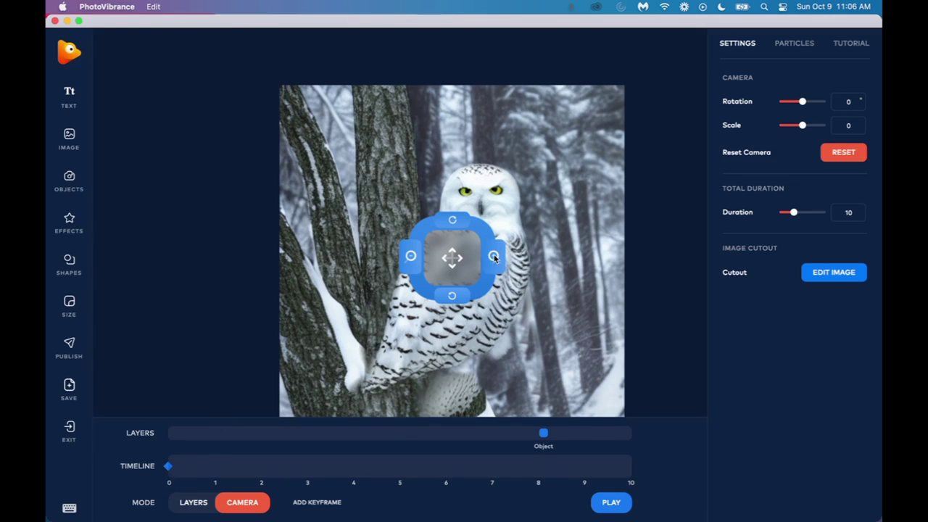
drag(452, 258, 477, 219)
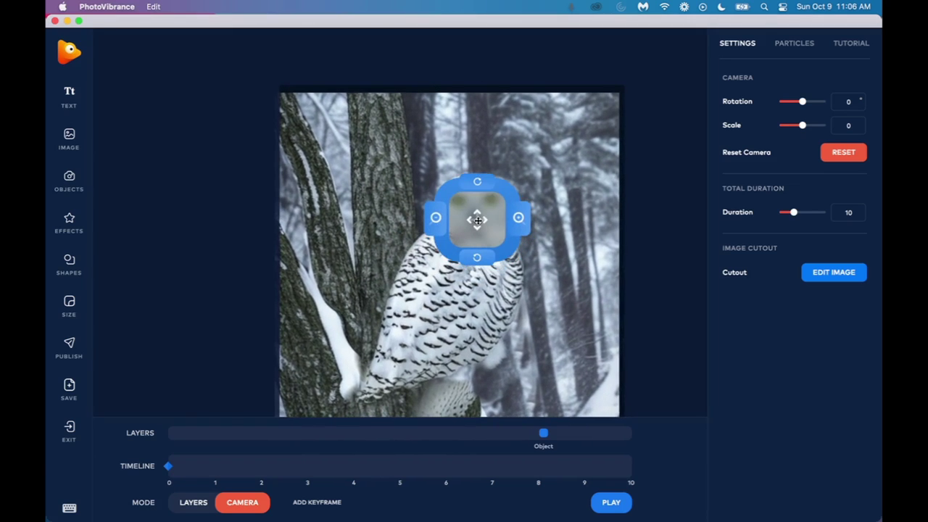
click(517, 219)
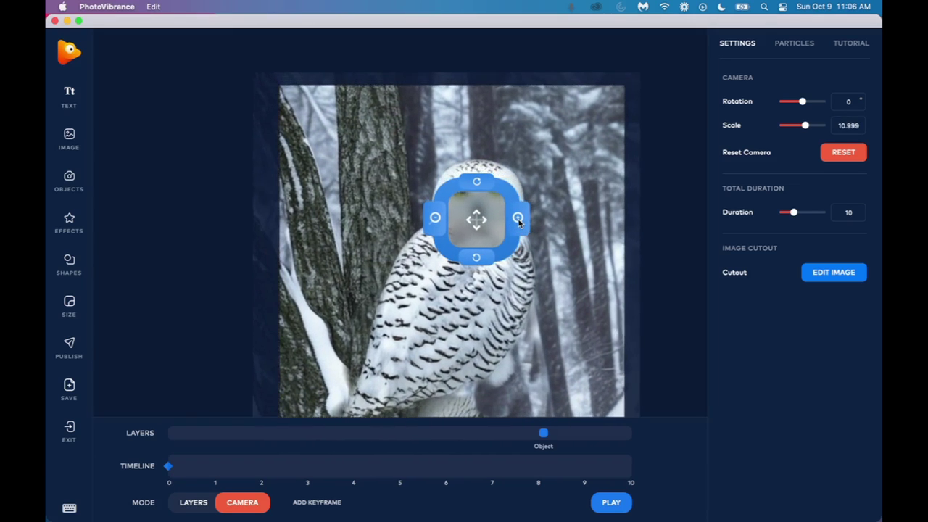
drag(517, 219, 549, 69)
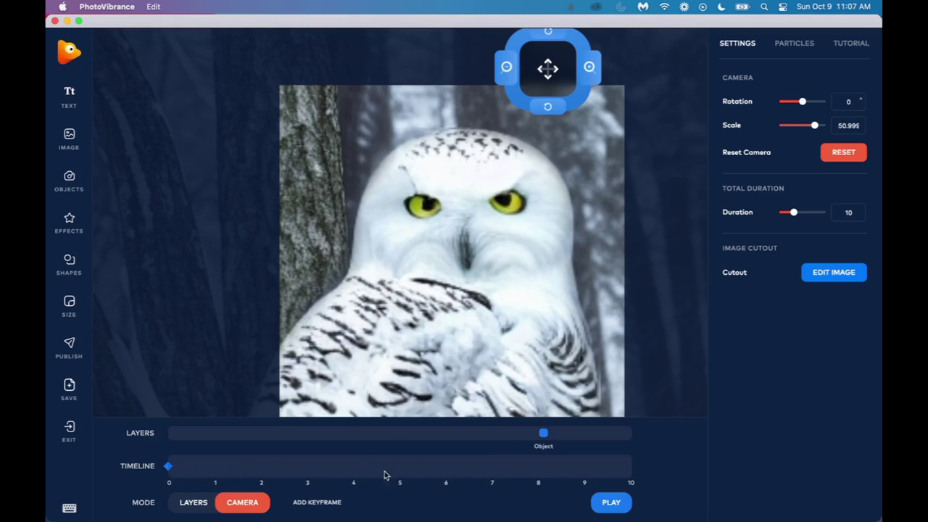
Add a camera keyframe at about 4 seconds and set its zoom to scale 11.
click(356, 470)
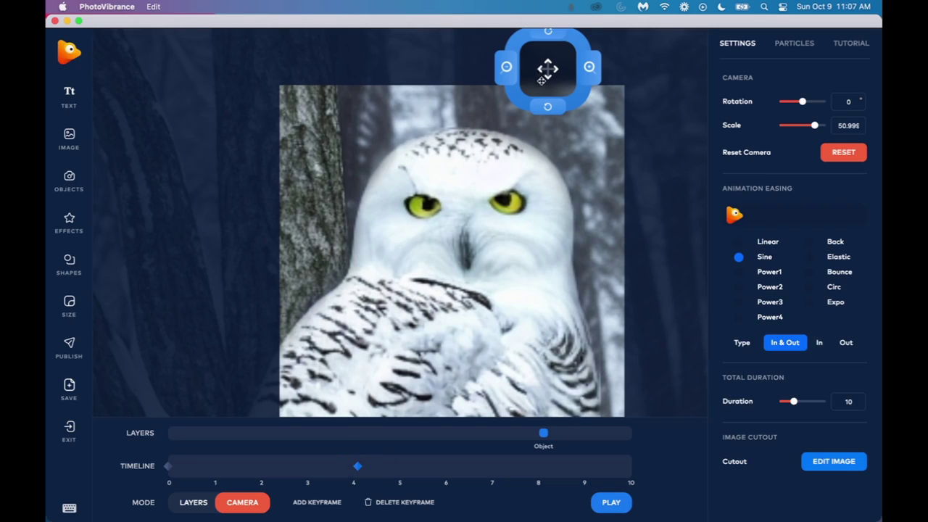
drag(541, 81, 542, 120)
click(508, 110)
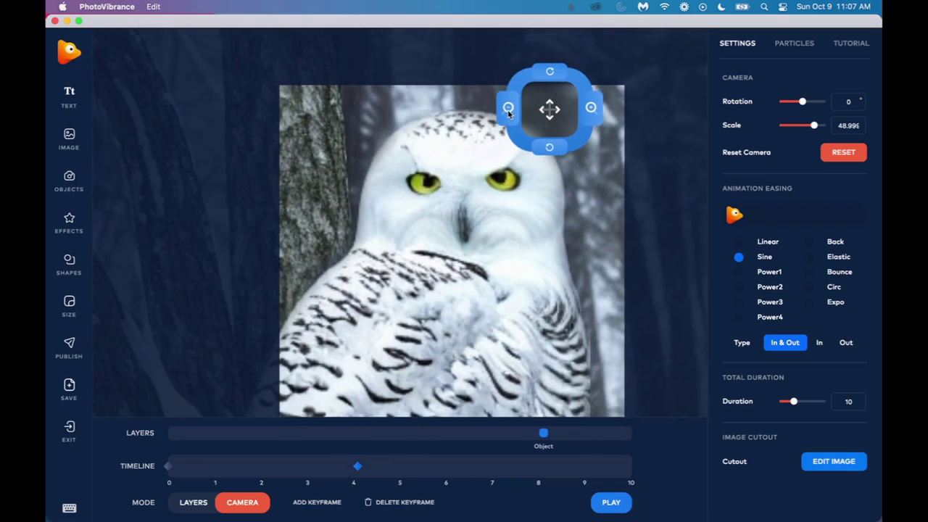
click(508, 110)
click(508, 111)
click(508, 110)
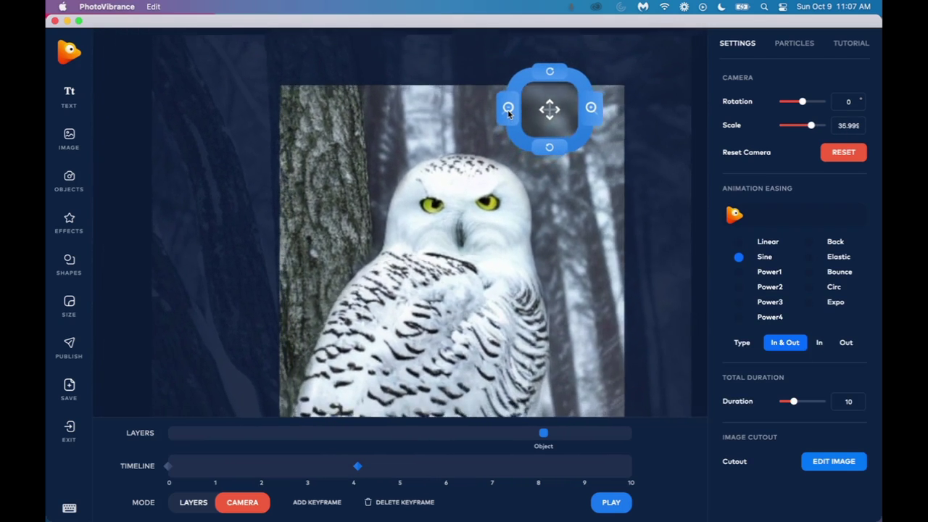
click(508, 110)
click(508, 110)
click(508, 110)
click(508, 110)
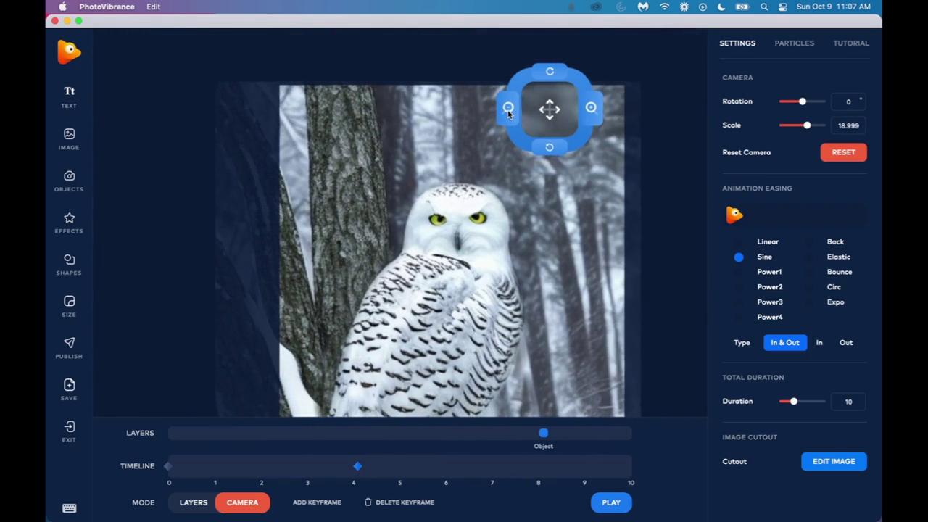
drag(552, 119, 560, 349)
click(496, 169)
click(464, 186)
click(464, 186)
click(464, 186)
click(464, 186)
click(571, 304)
click(573, 305)
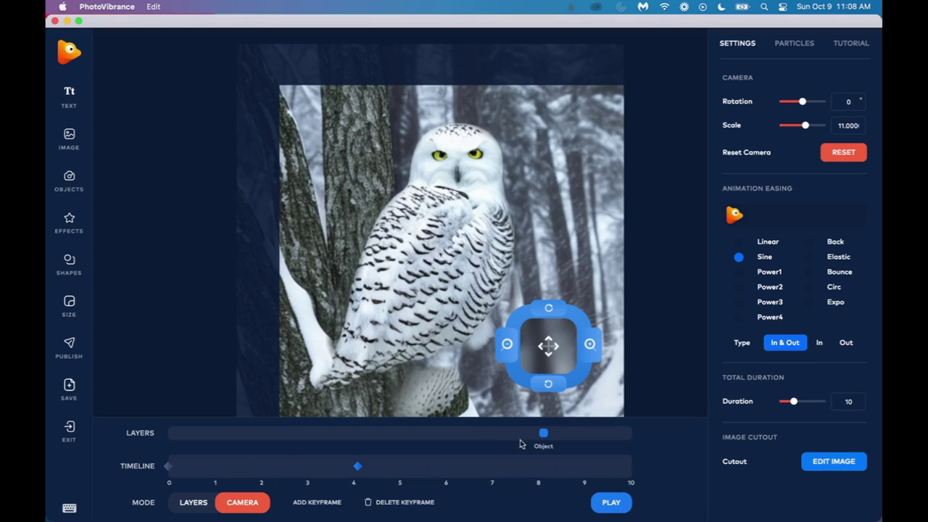
Add a camera keyframe at about 9 seconds at scale 1 and preview the zoom.
click(586, 468)
click(506, 348)
scroll(479, 324, down, 5)
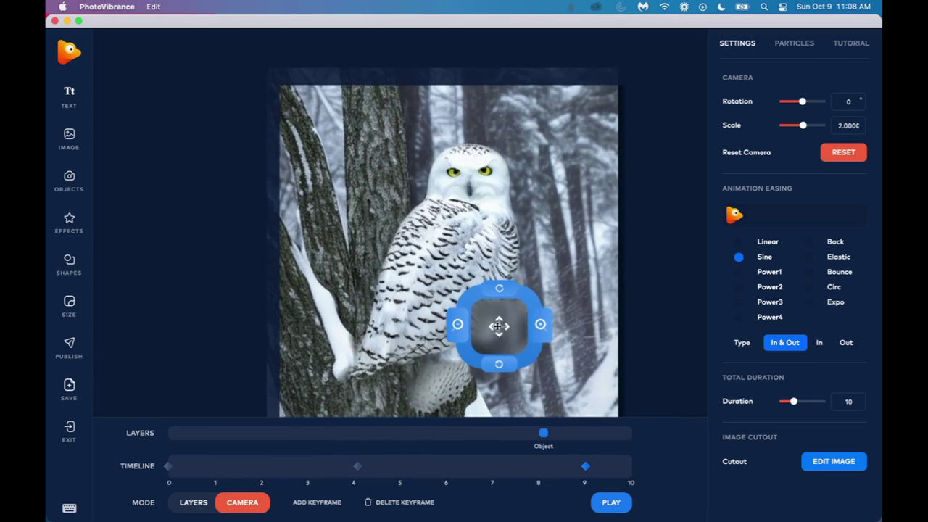
scroll(466, 307, down, 5)
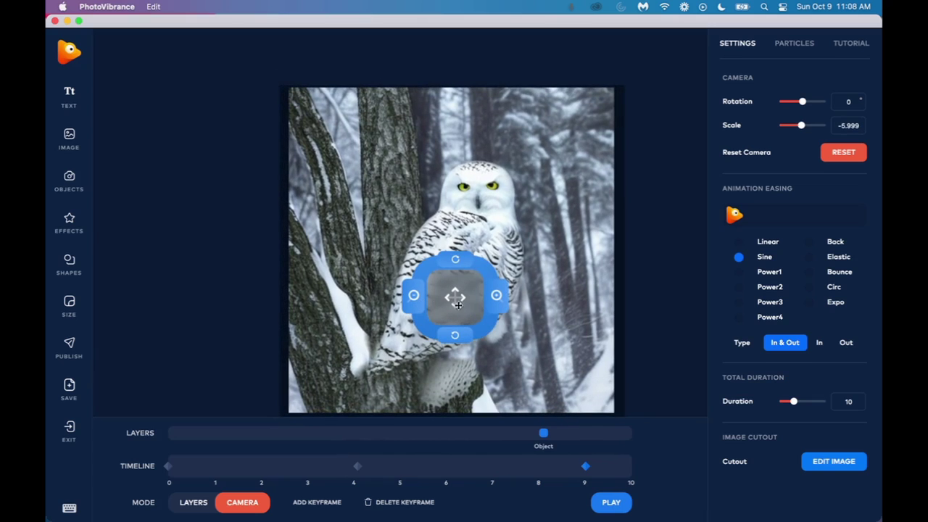
click(495, 300)
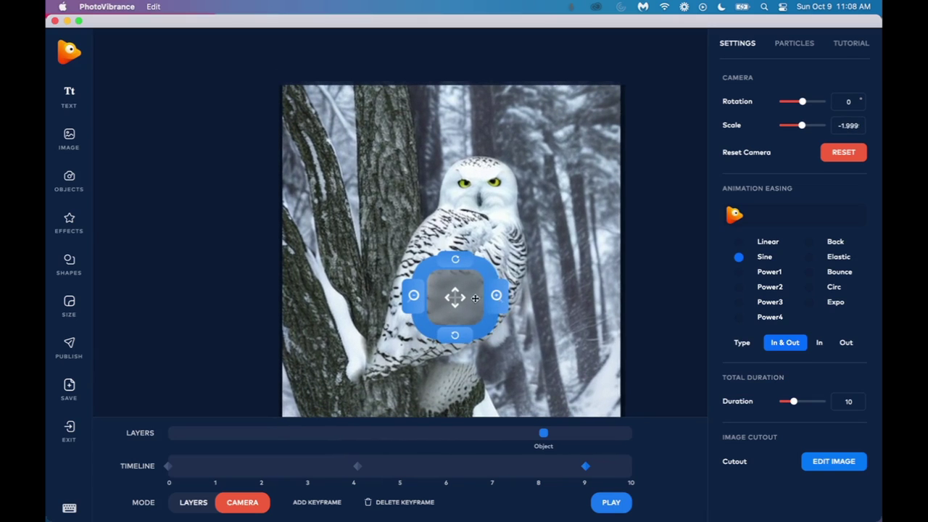
click(500, 296)
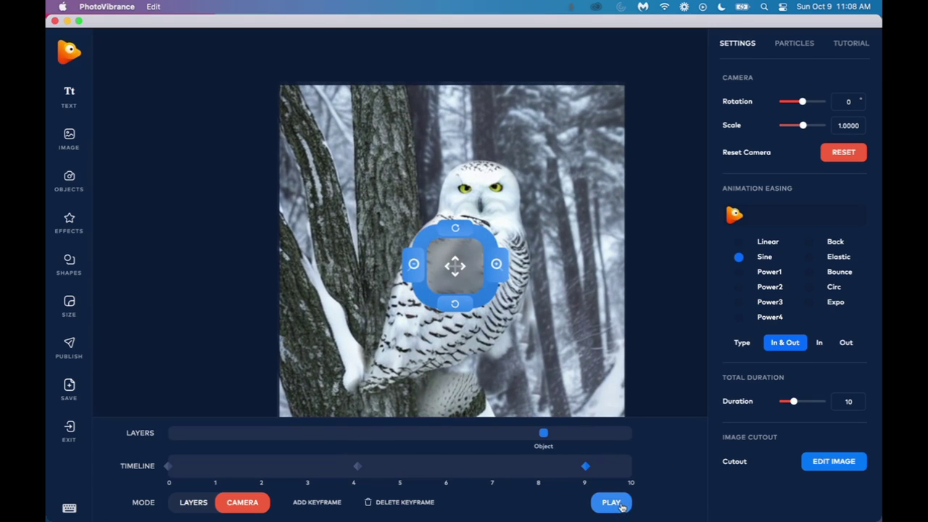
click(613, 502)
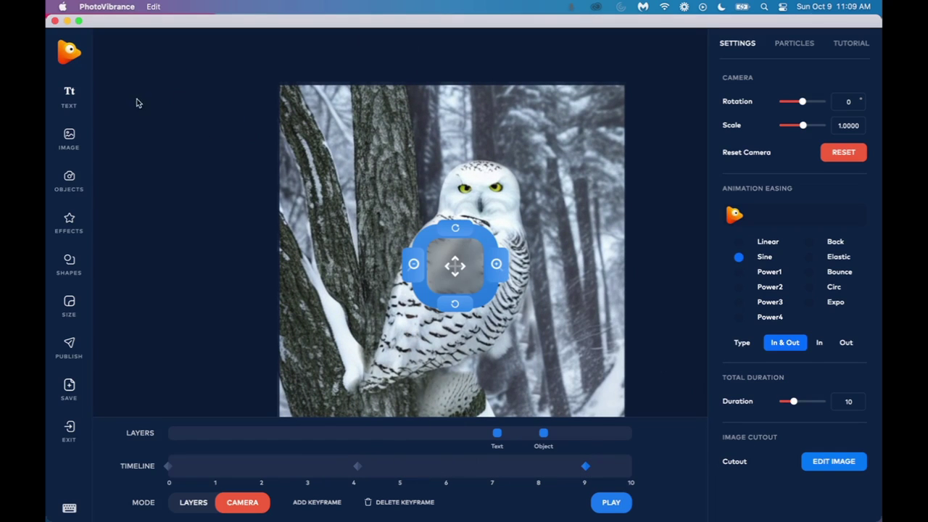
Add a text layer and replace its placeholder with 'Winter is coming.'.
click(69, 94)
click(411, 206)
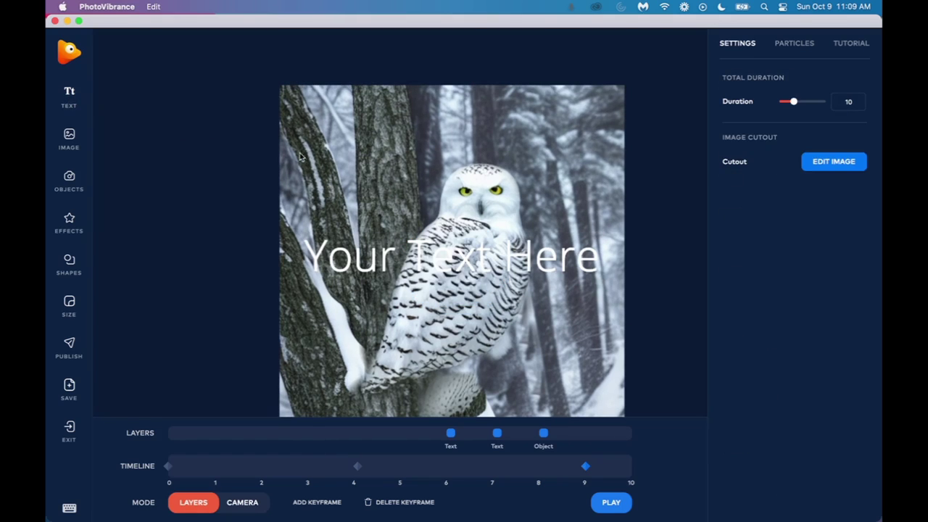
click(544, 258)
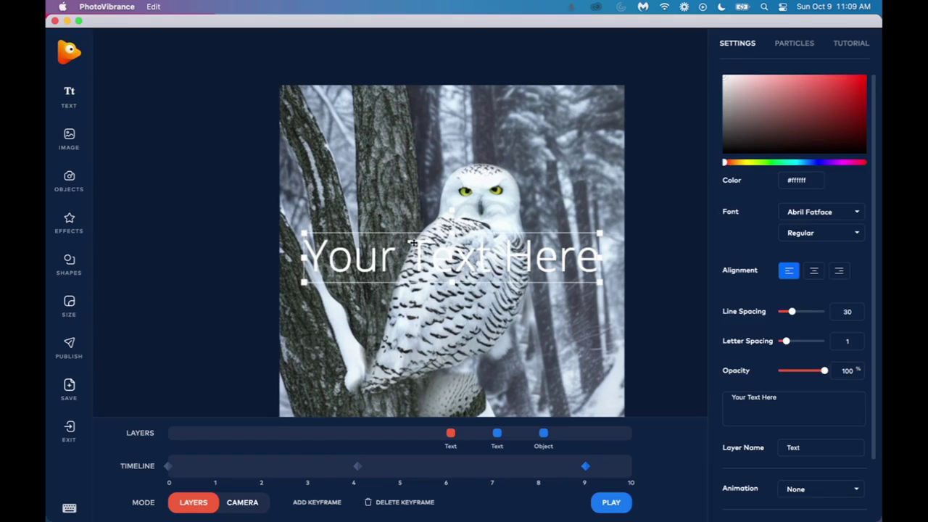
double_click(325, 253)
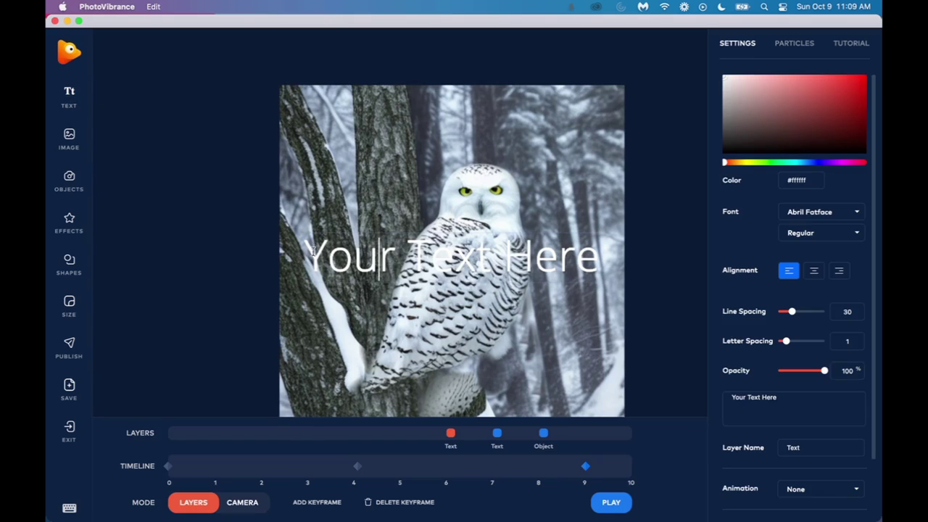
drag(308, 253, 600, 268)
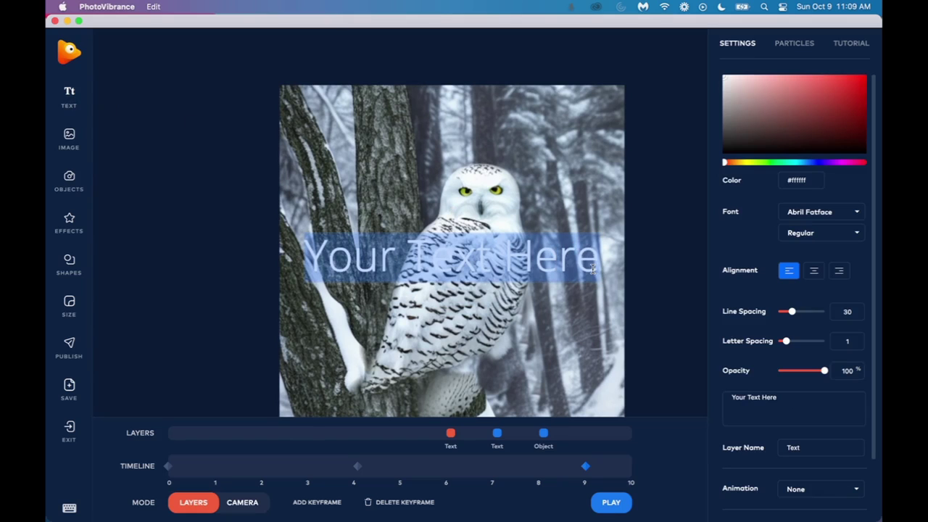
key(BackSpace)
text(Winter is )
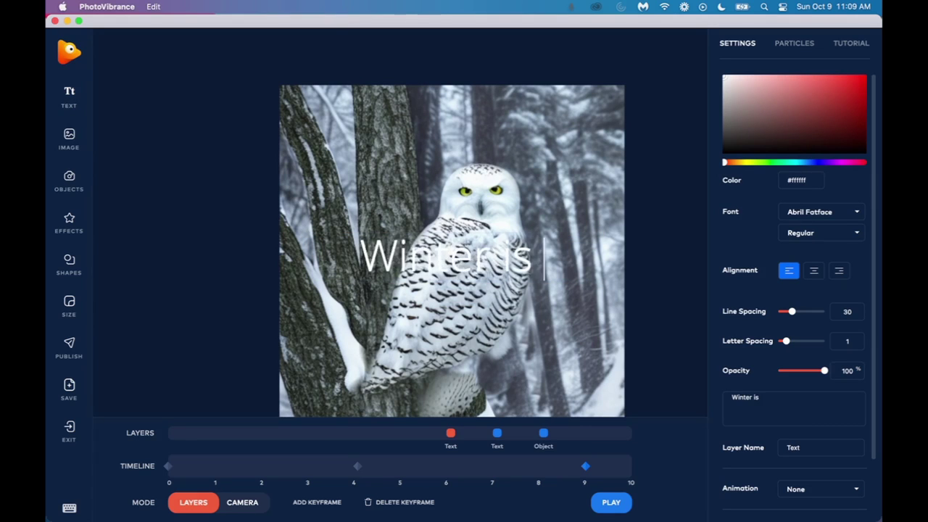
text(coming.)
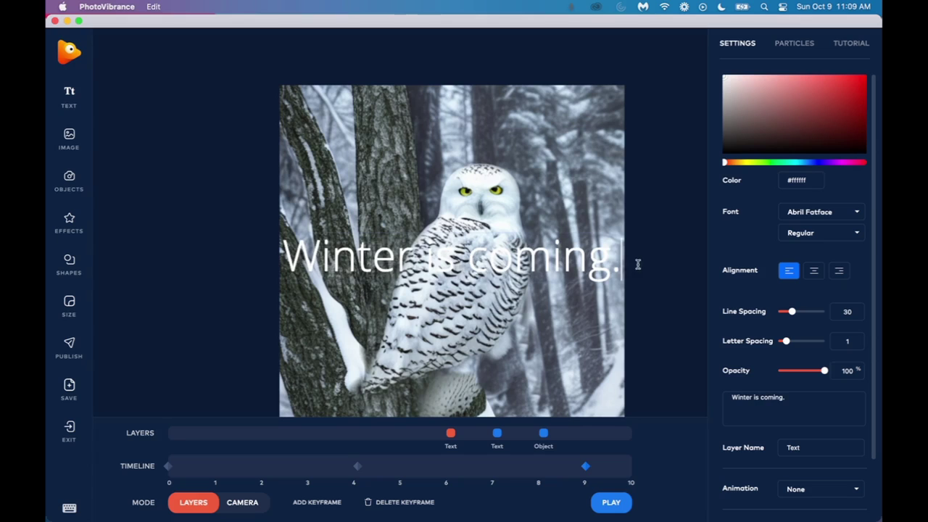
Shrink the caption box and move it to the image's lower right.
drag(622, 263, 287, 255)
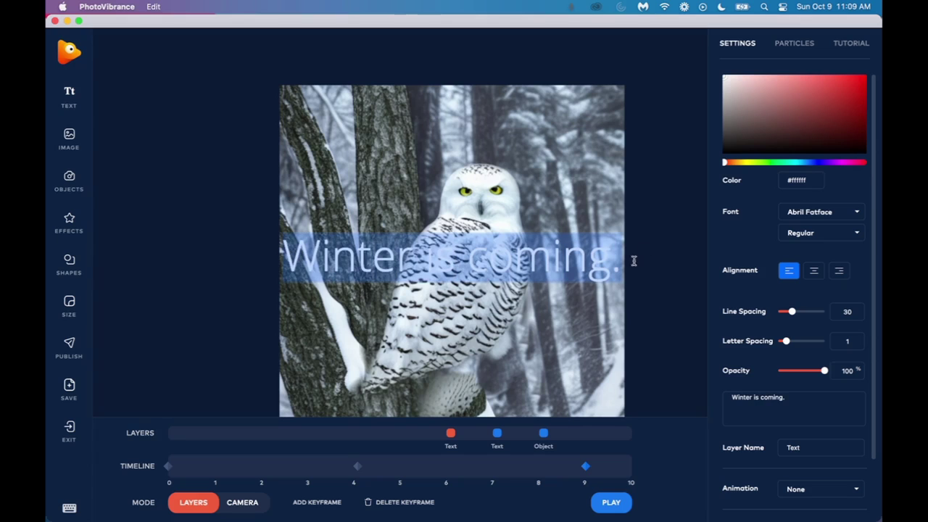
click(630, 290)
click(392, 233)
click(482, 223)
click(345, 261)
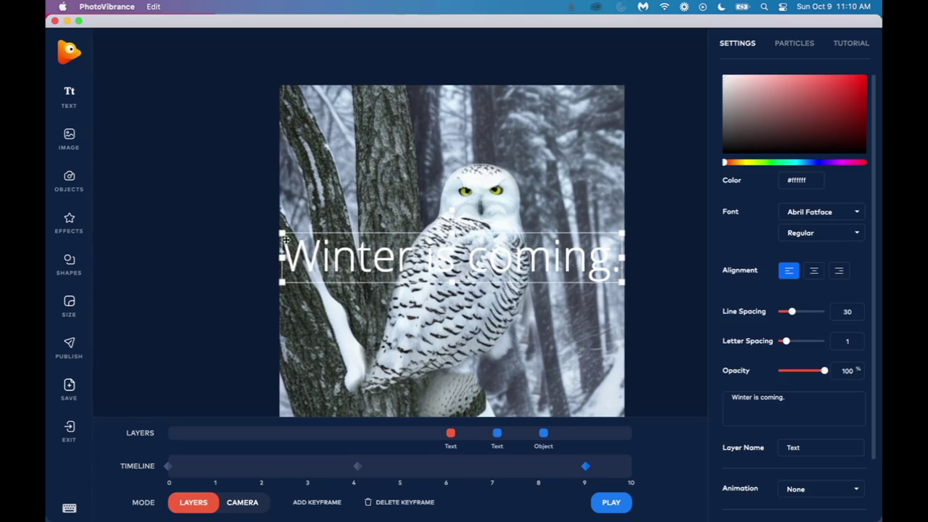
drag(281, 233, 457, 271)
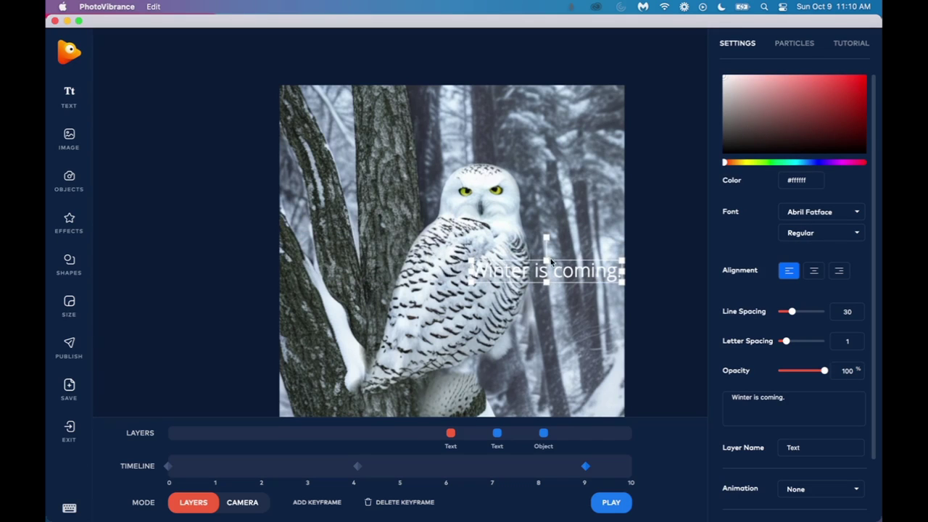
drag(551, 273, 527, 368)
mouse_move(469, 368)
mouse_down()
mouse_move(507, 368)
mouse_move(477, 368)
mouse_up()
Break the caption into three centred lines and set its font to Abril Fatface.
double_click(537, 366)
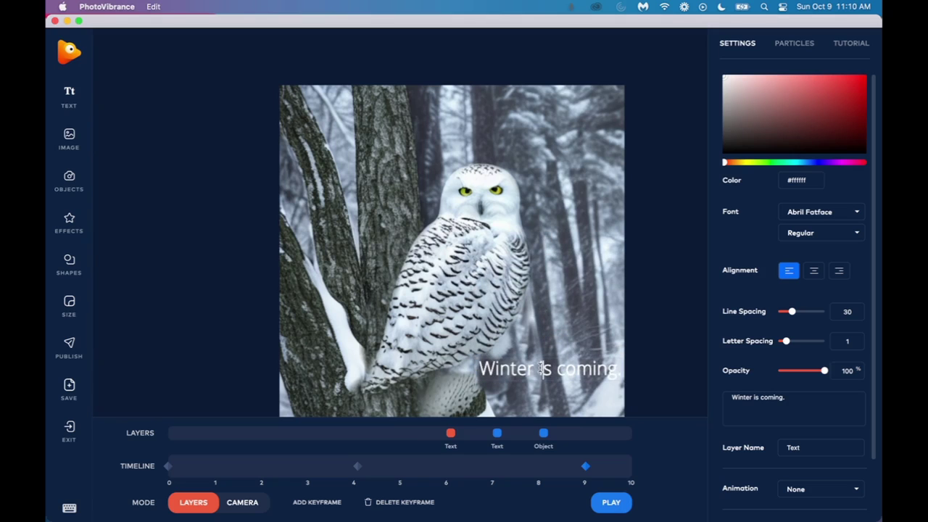
key(Return)
click(525, 380)
key(Return)
click(813, 271)
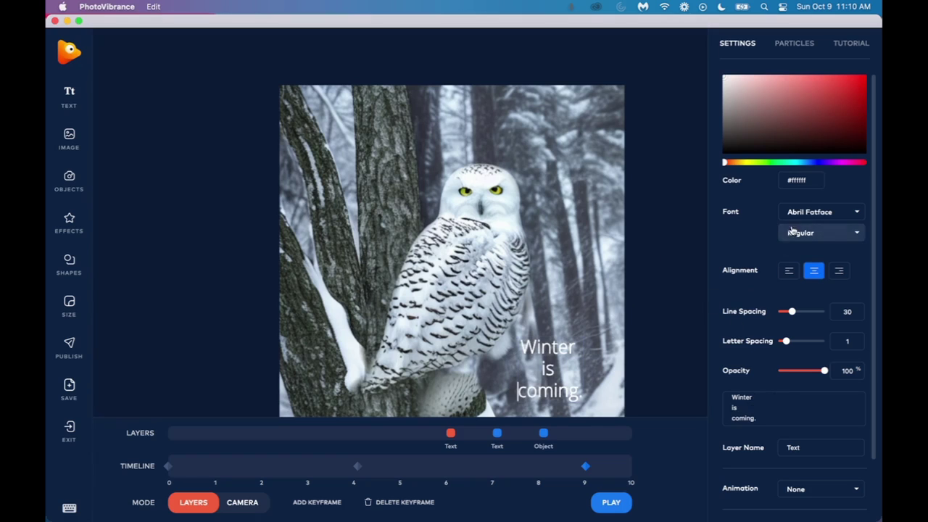
click(819, 215)
click(811, 269)
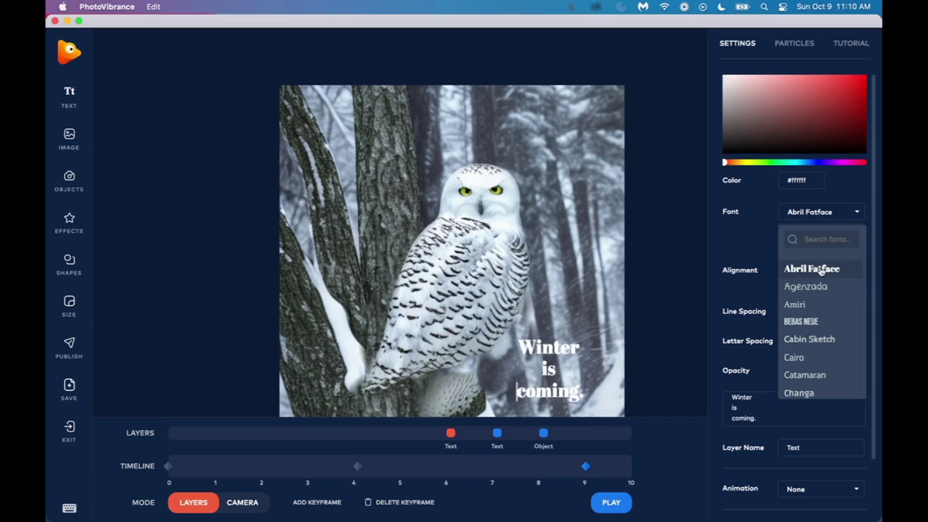
click(750, 244)
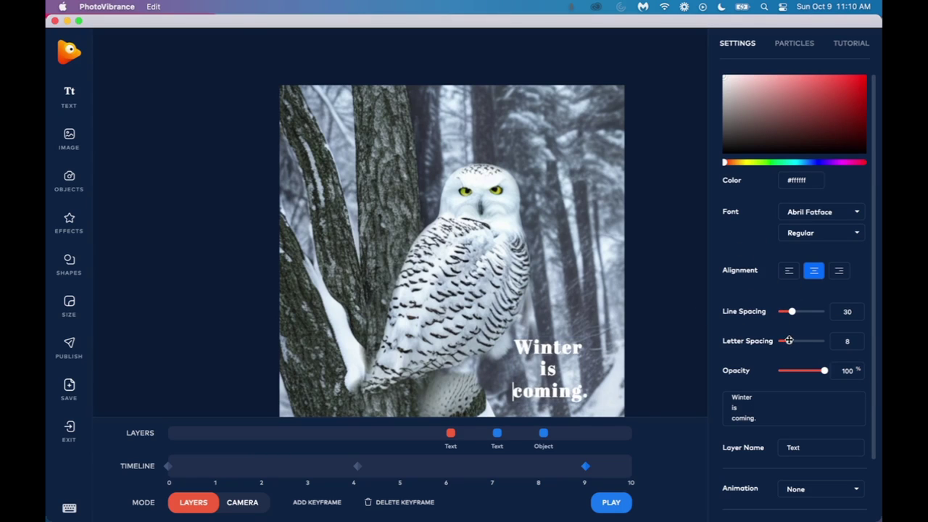
Add a rectangle shape to the canvas and resize it smaller.
click(554, 355)
click(75, 263)
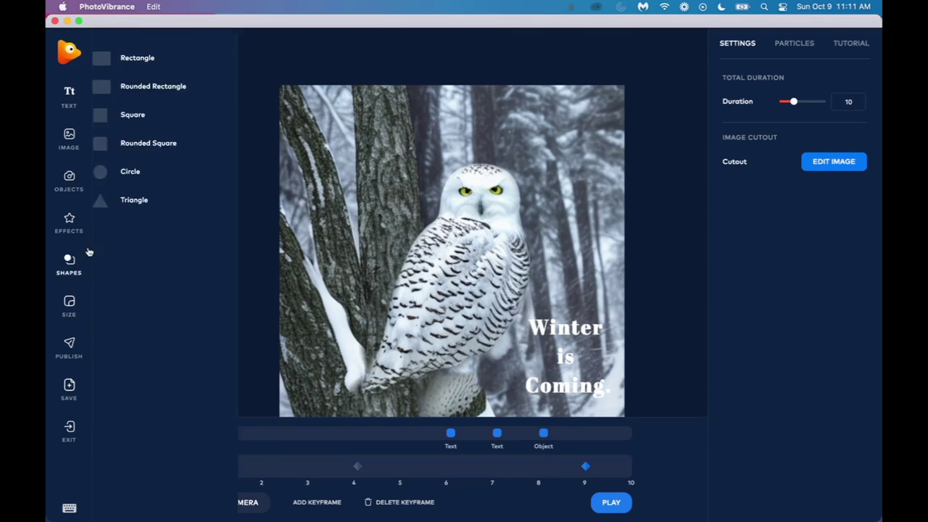
click(182, 66)
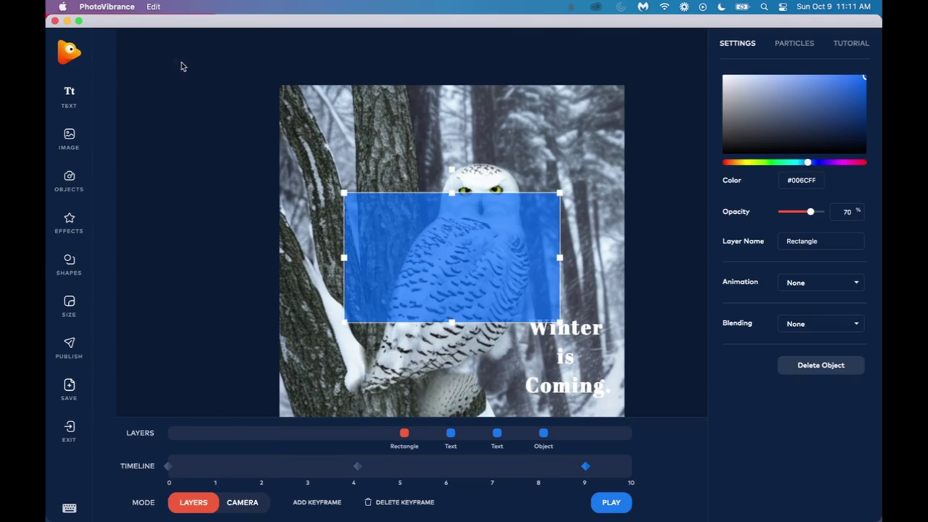
drag(343, 263, 443, 261)
drag(516, 260, 469, 330)
Place the rectangle at the lower right with 90% opacity and colour #3A2222.
click(583, 371)
drag(584, 370, 524, 280)
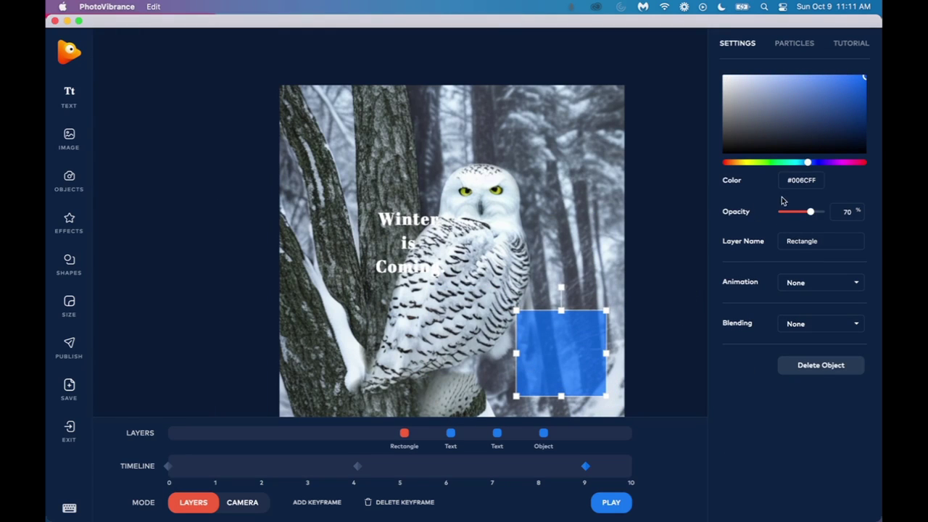
mouse_move(821, 216)
mouse_down()
mouse_move(833, 214)
mouse_move(819, 212)
mouse_up()
drag(816, 148, 782, 137)
drag(559, 348, 567, 358)
Move the caption onto the rectangle, keep it on top in the layers, and preview.
drag(411, 240, 571, 358)
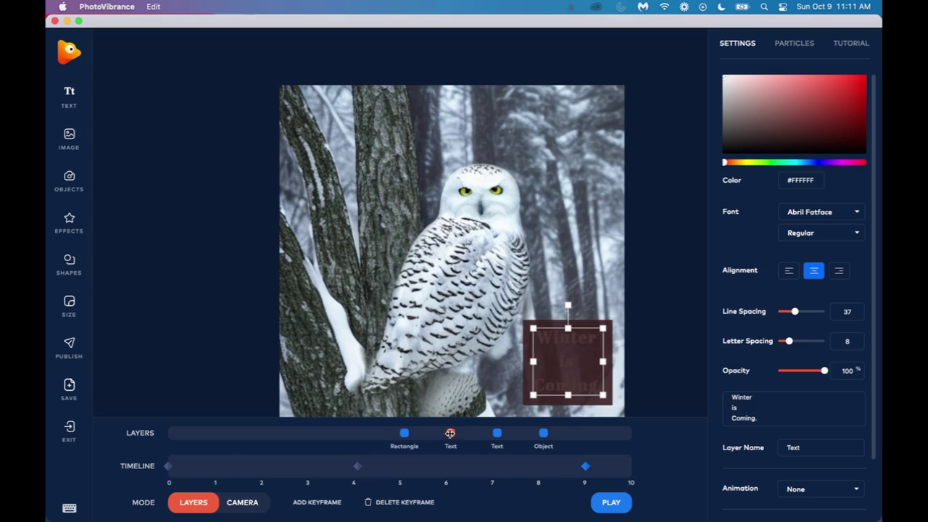
mouse_move(449, 434)
mouse_down()
mouse_move(354, 433)
mouse_move(449, 433)
mouse_up()
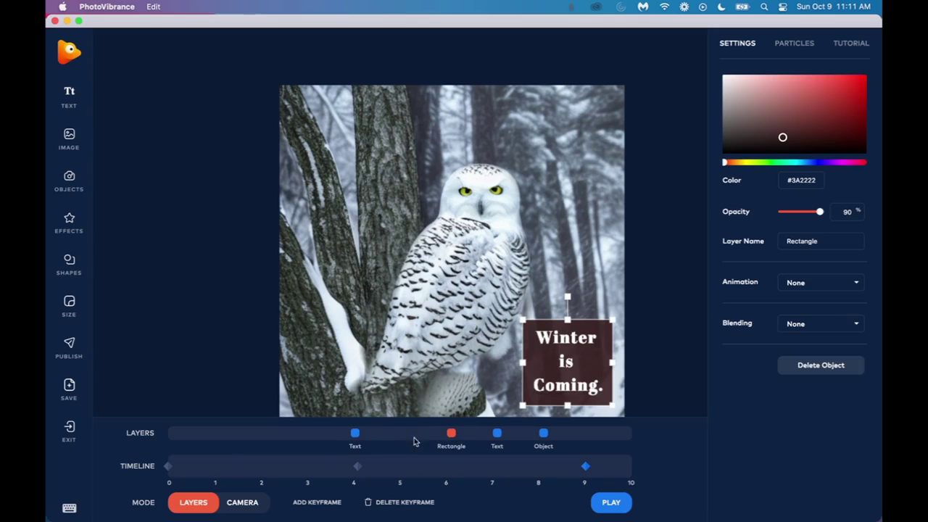
drag(355, 433, 419, 433)
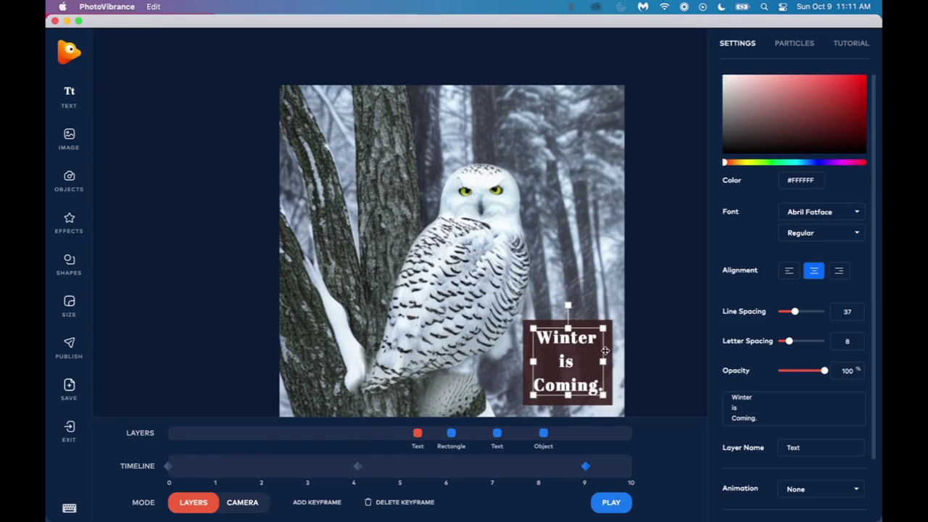
click(654, 282)
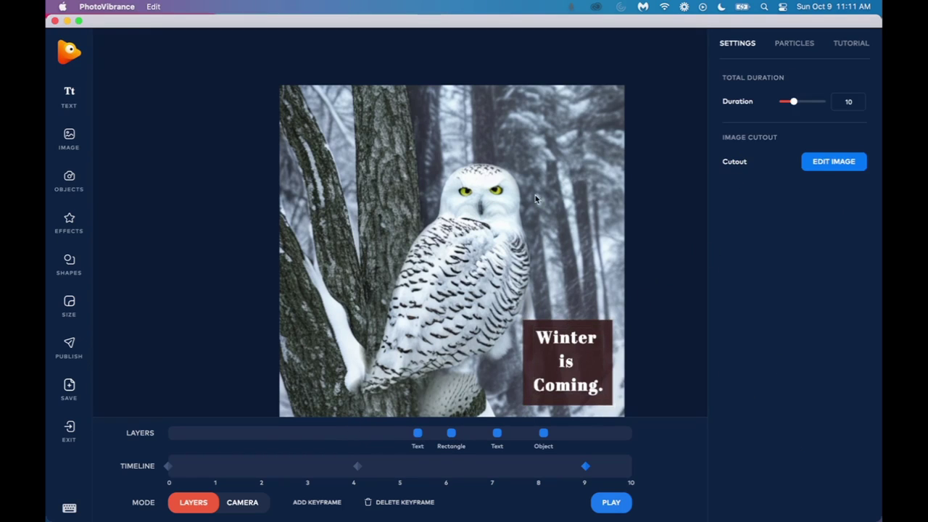
click(578, 364)
click(675, 281)
click(611, 502)
Turn on white snow particles at quantity 40 and size 4, then preview the scene.
click(788, 44)
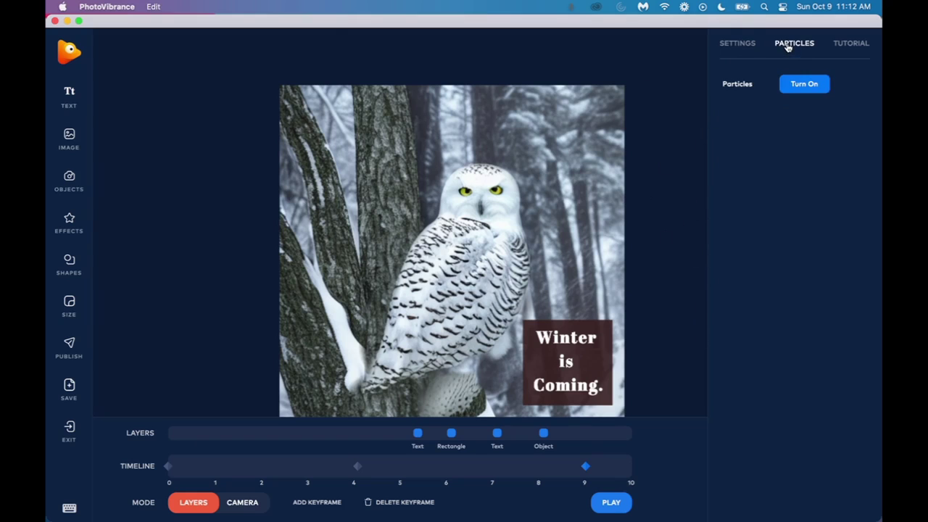
click(813, 86)
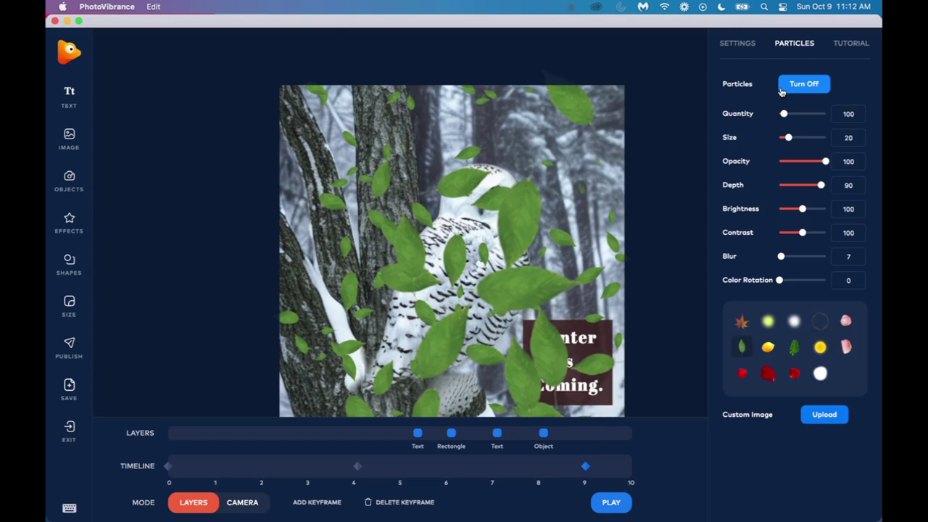
click(794, 322)
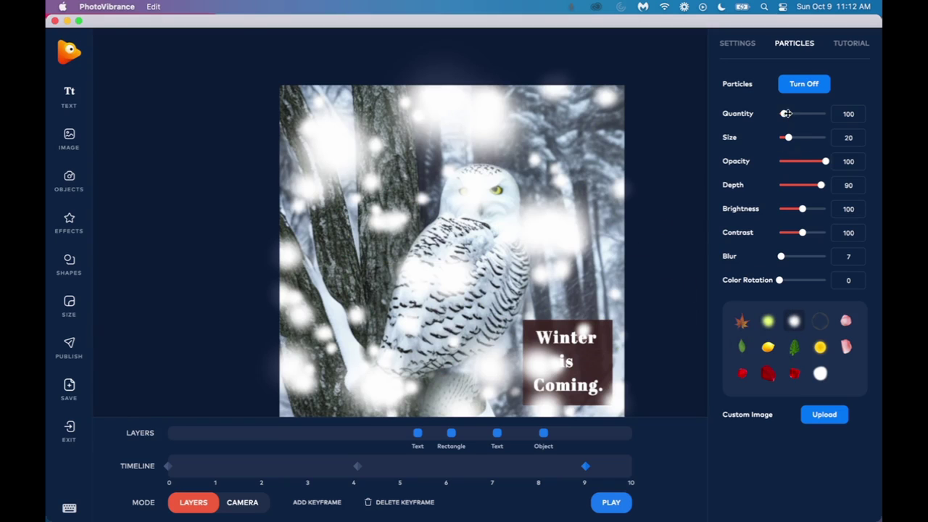
drag(786, 114, 781, 138)
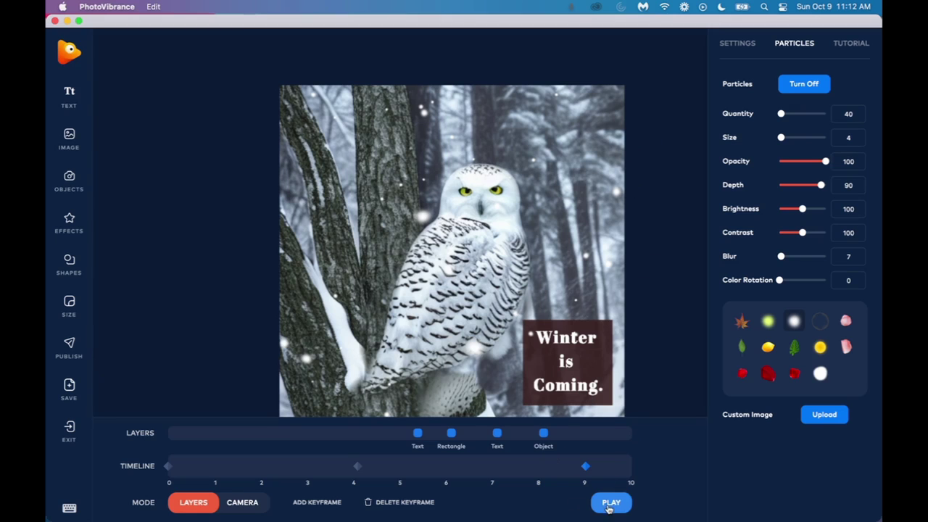
click(611, 502)
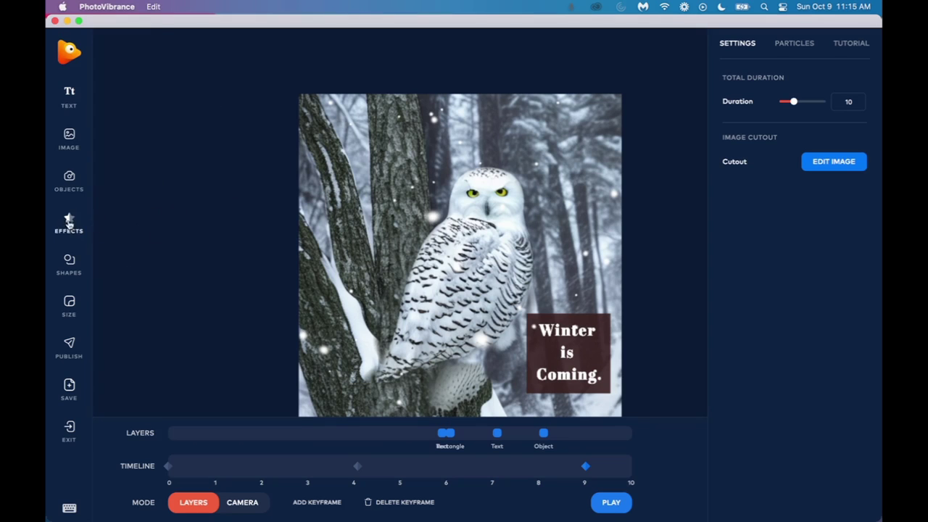
Add the Snow overlay, stretch it across the entire canvas, and play the preview.
click(73, 225)
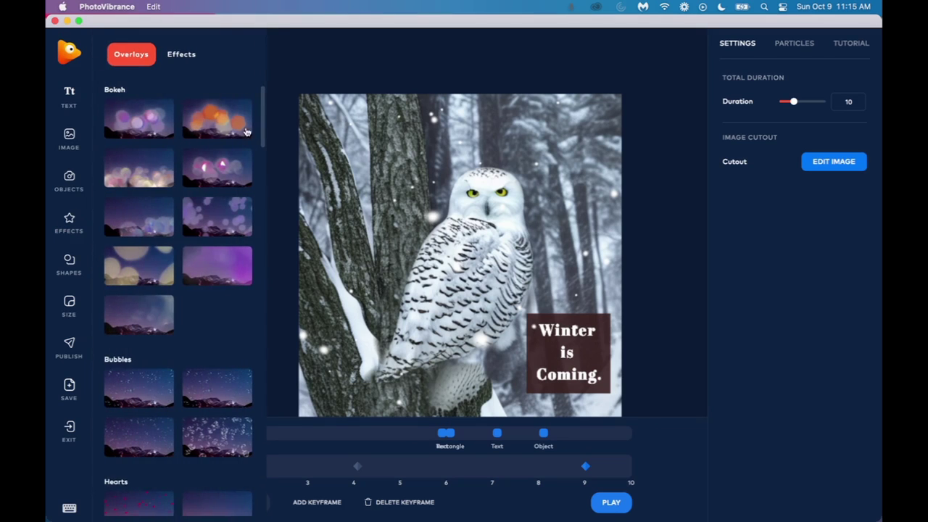
scroll(263, 175, down, 2)
scroll(264, 174, down, 10)
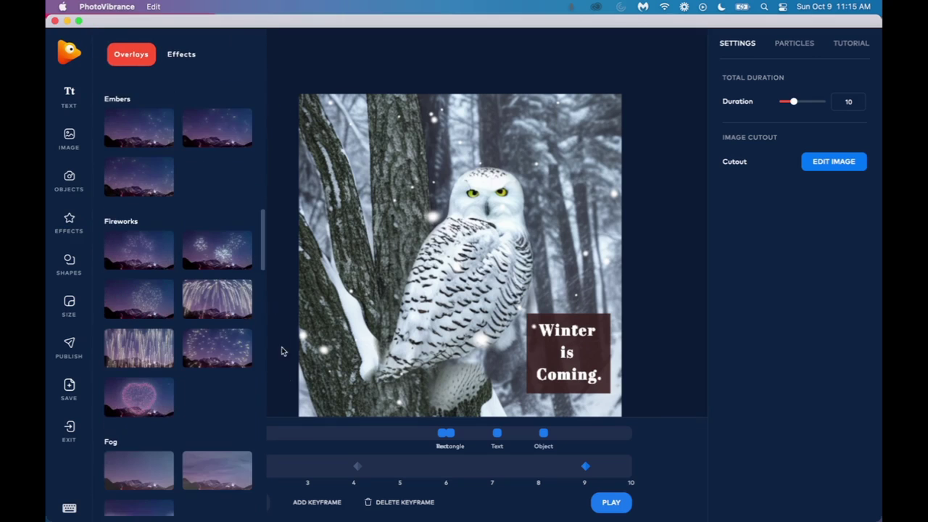
scroll(283, 436, down, 10)
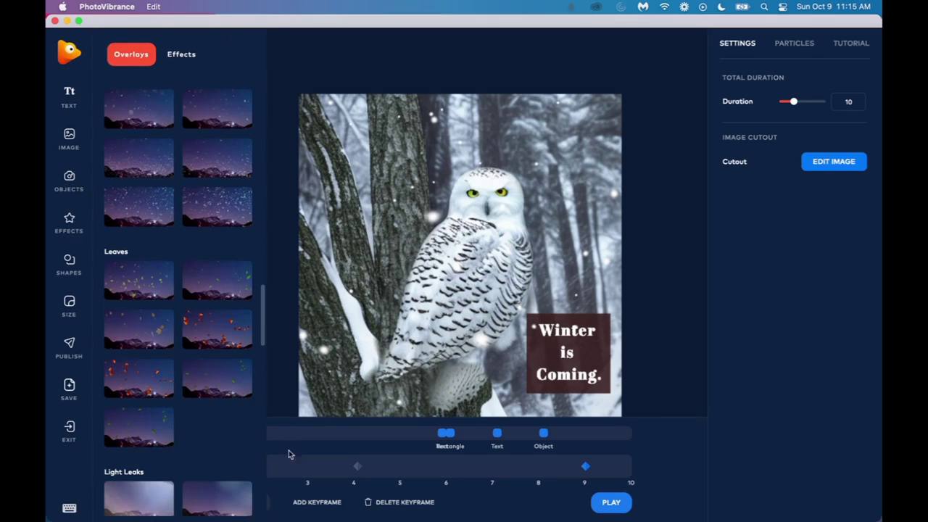
scroll(227, 323, up, 5)
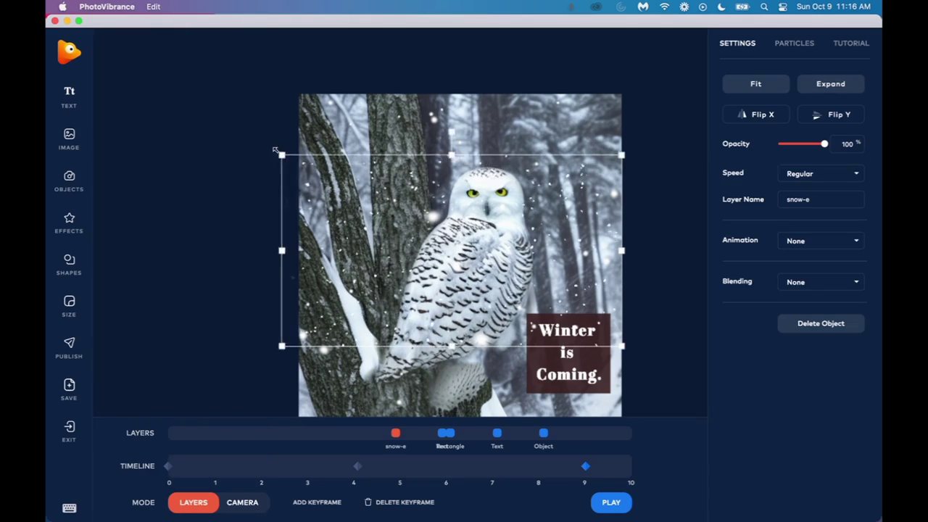
drag(267, 145, 168, 91)
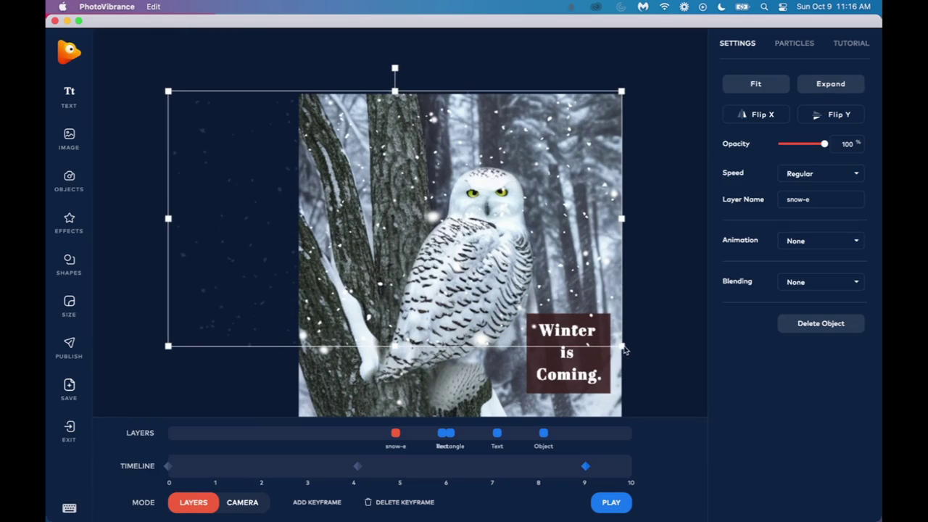
drag(623, 346, 720, 459)
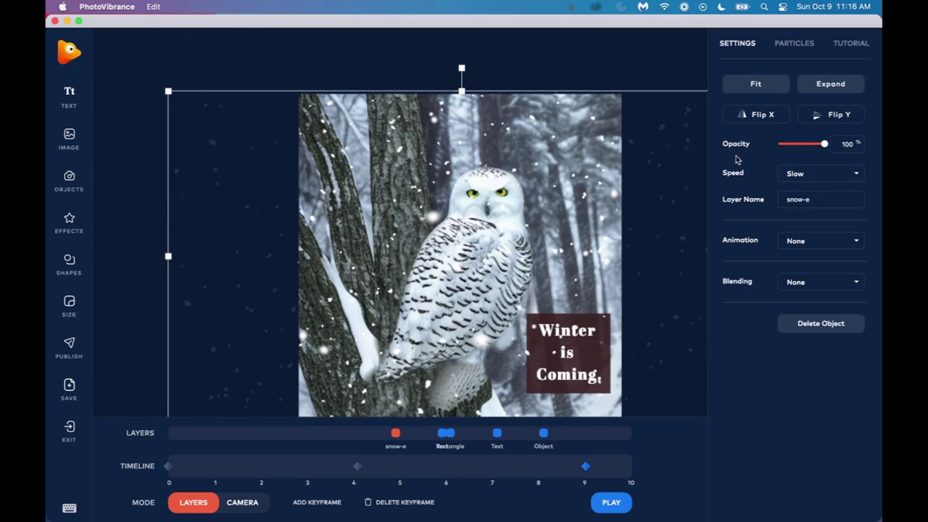
click(611, 504)
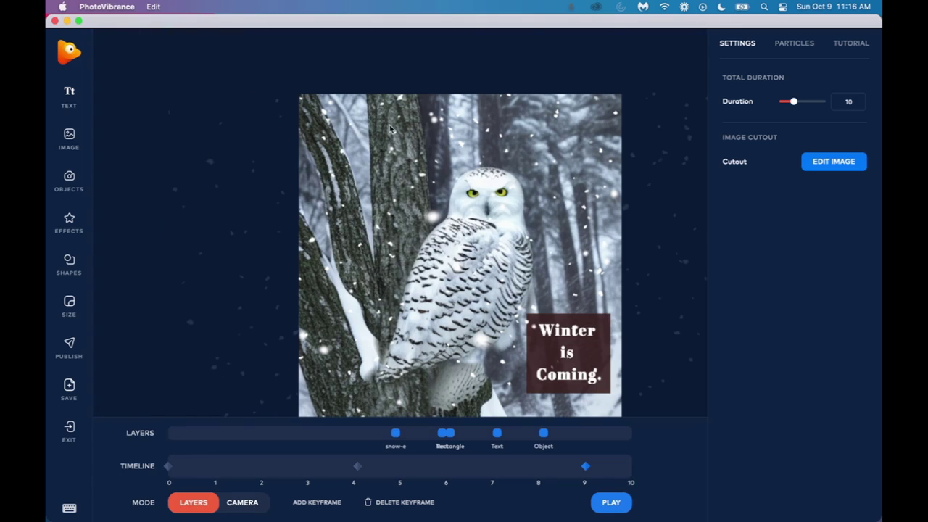
Start publishing the owl video as an MP4 file into the Downloads folder.
click(69, 343)
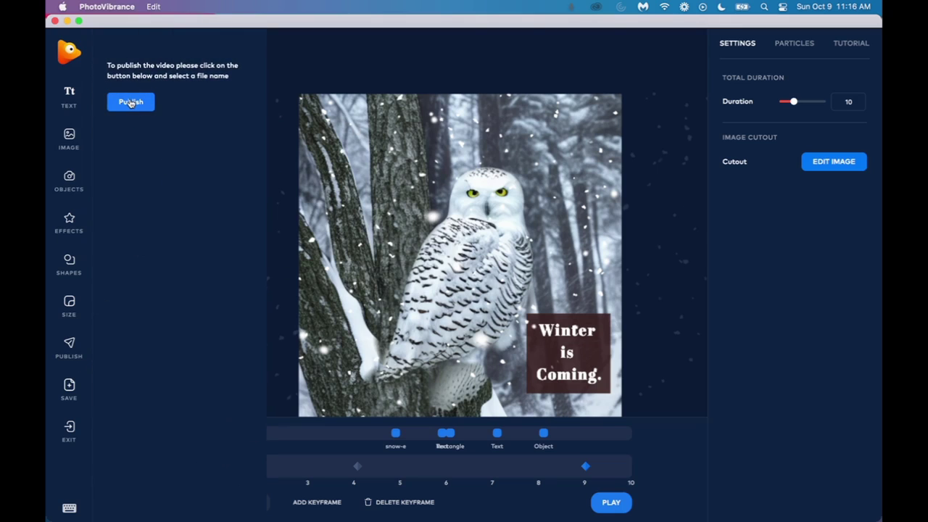
click(132, 107)
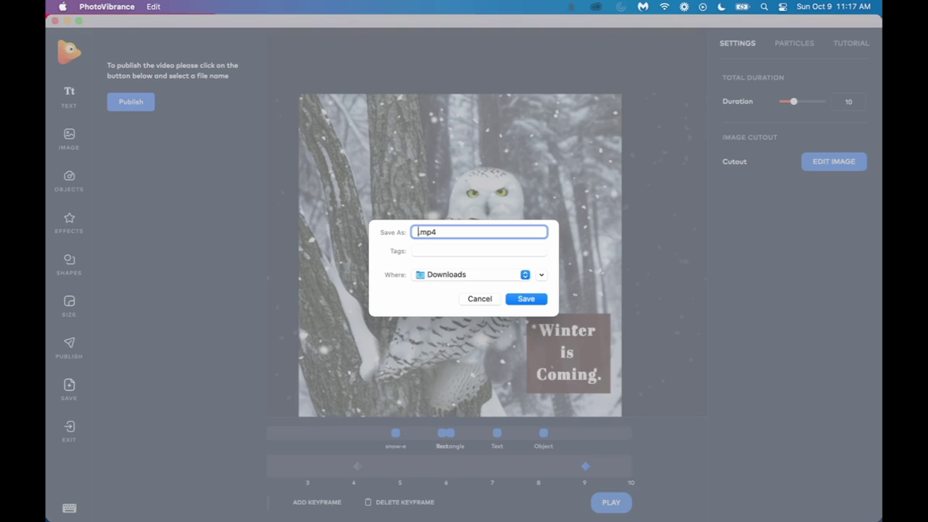